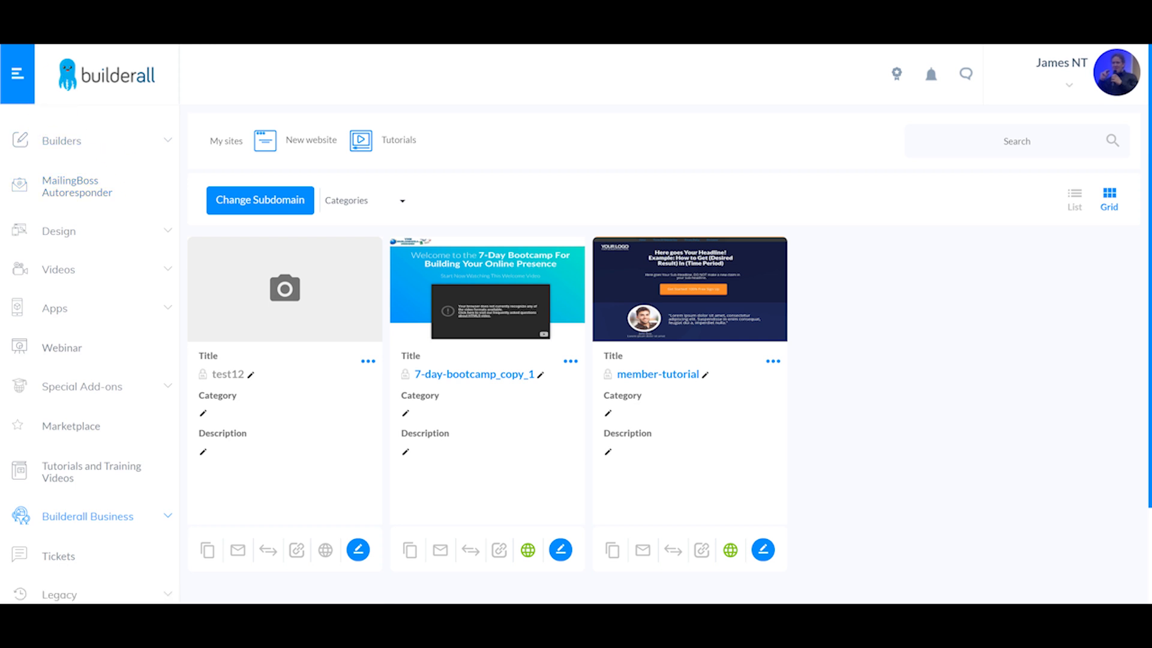
Create a new Canvas funnel with the title Test and the description test
{"action": "left_click", "coordinate": [73, 158]}
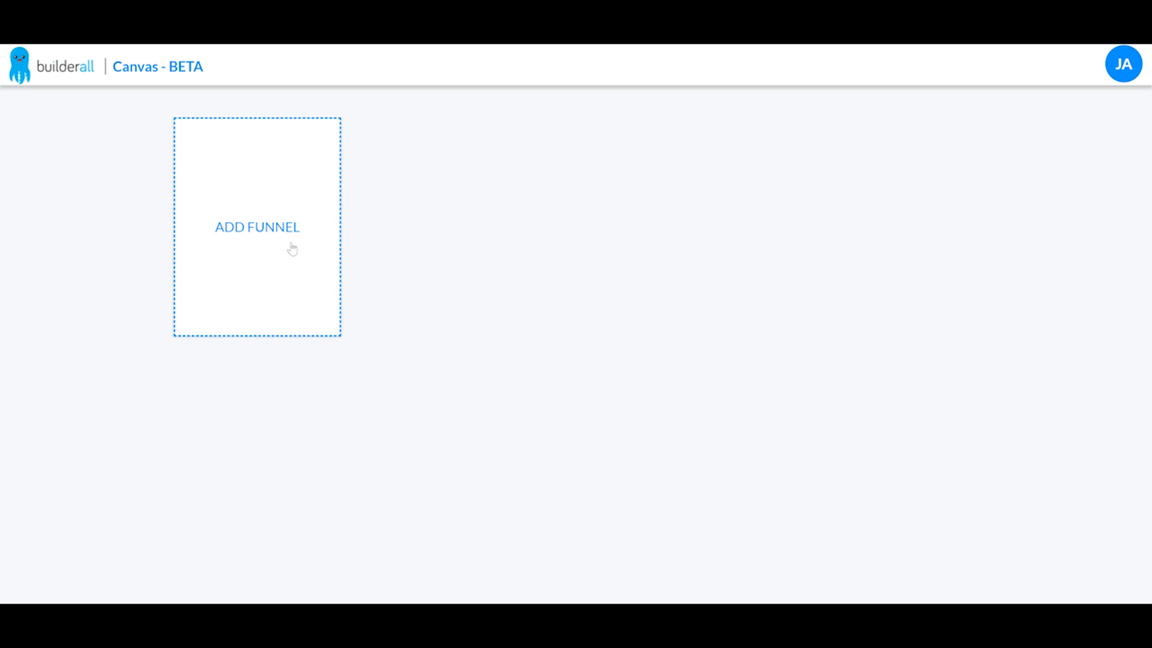
{"action": "left_click", "coordinate": [293, 248]}
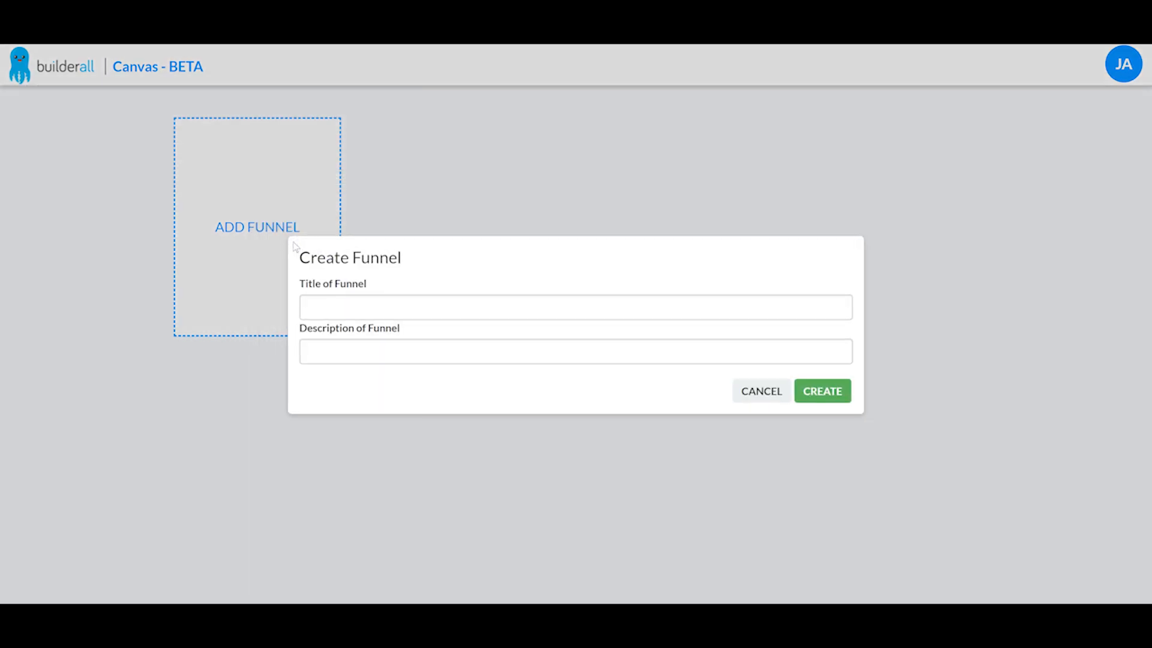
{"action": "left_click", "coordinate": [433, 310]}
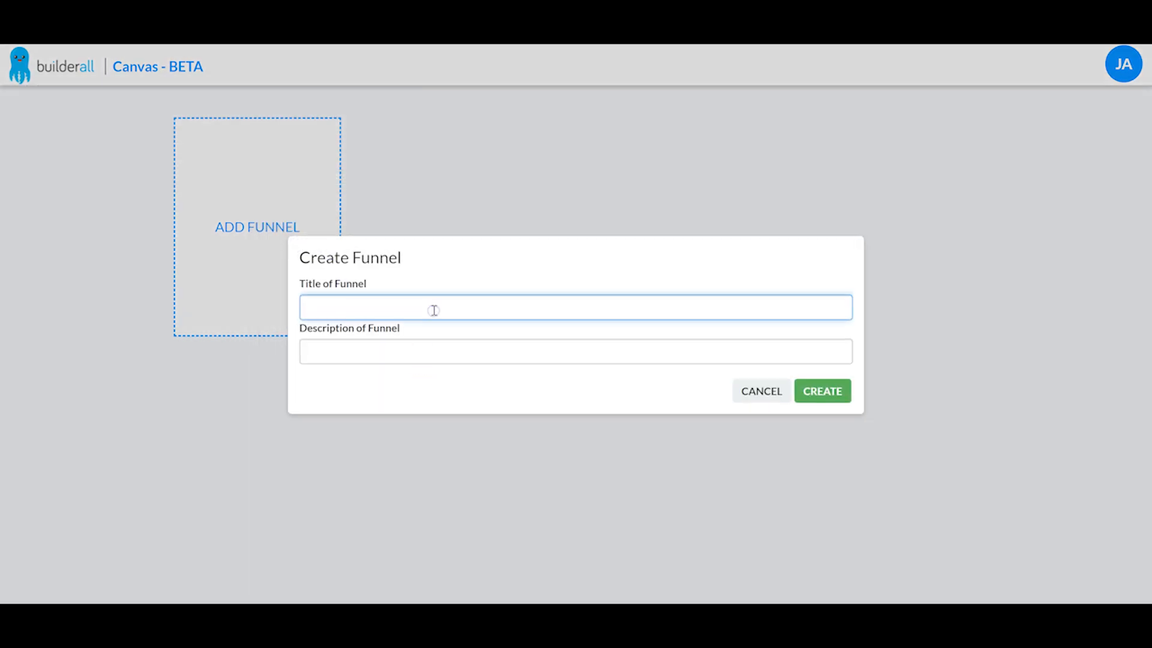
{"action": "key", "text": "Tab"}
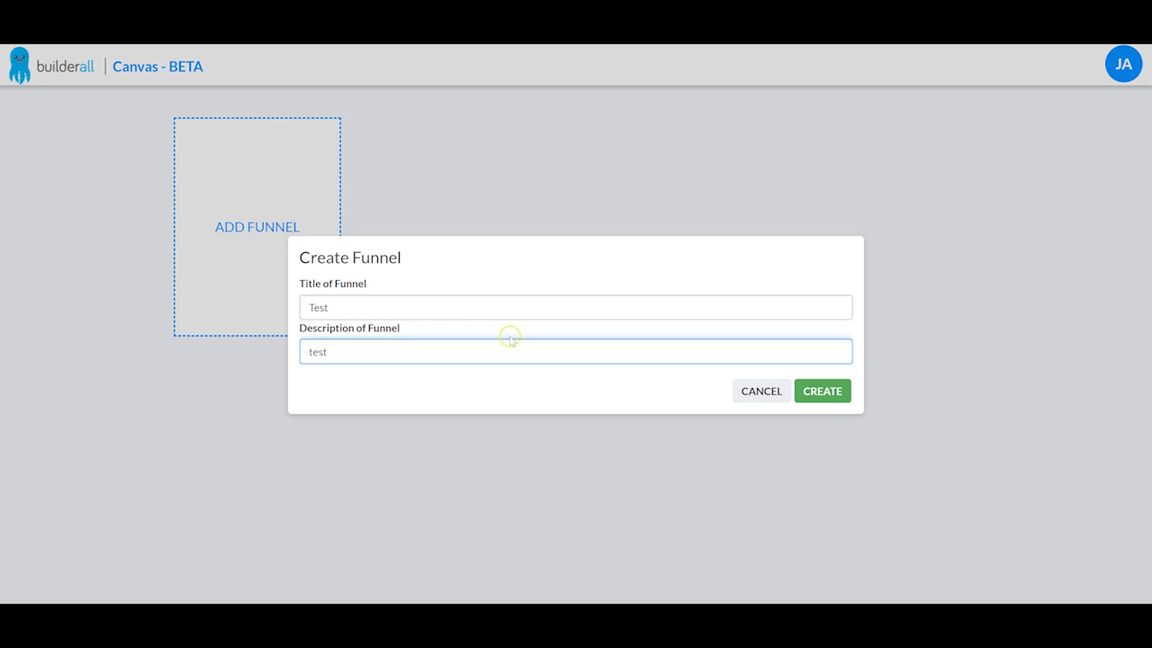
{"action": "left_click", "coordinate": [831, 391]}
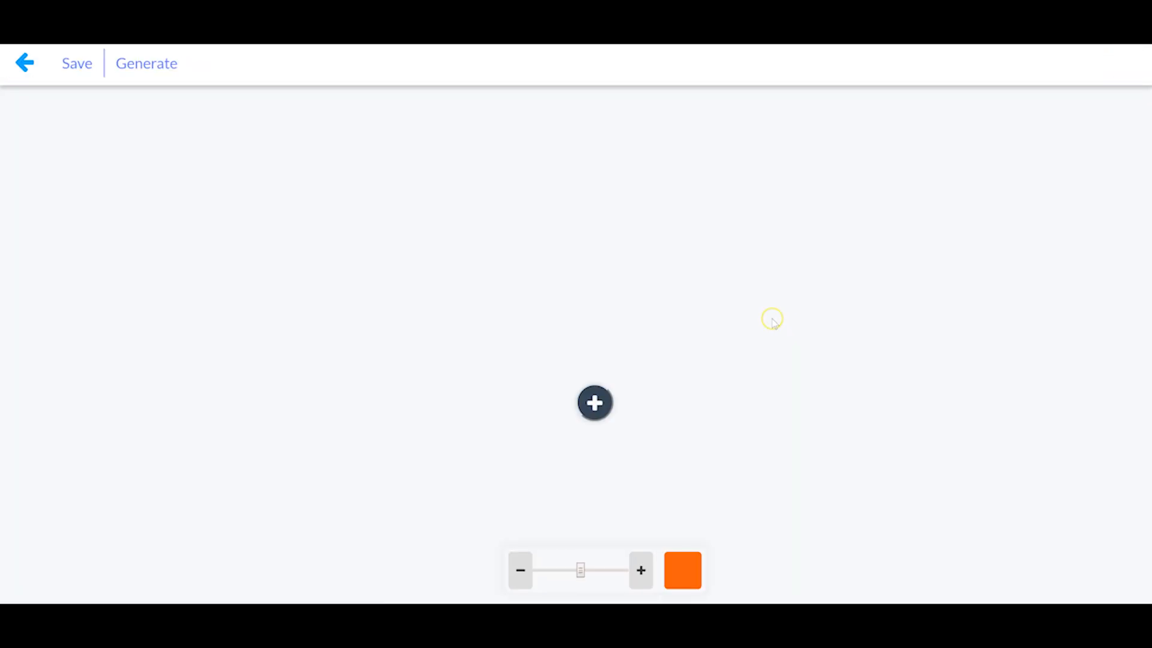
Add an Optin page as the funnel's first page and place it in the canvas's upper-left area
{"action": "scroll", "coordinate": [612, 403], "scroll_direction": "down", "scroll_amount": 3}
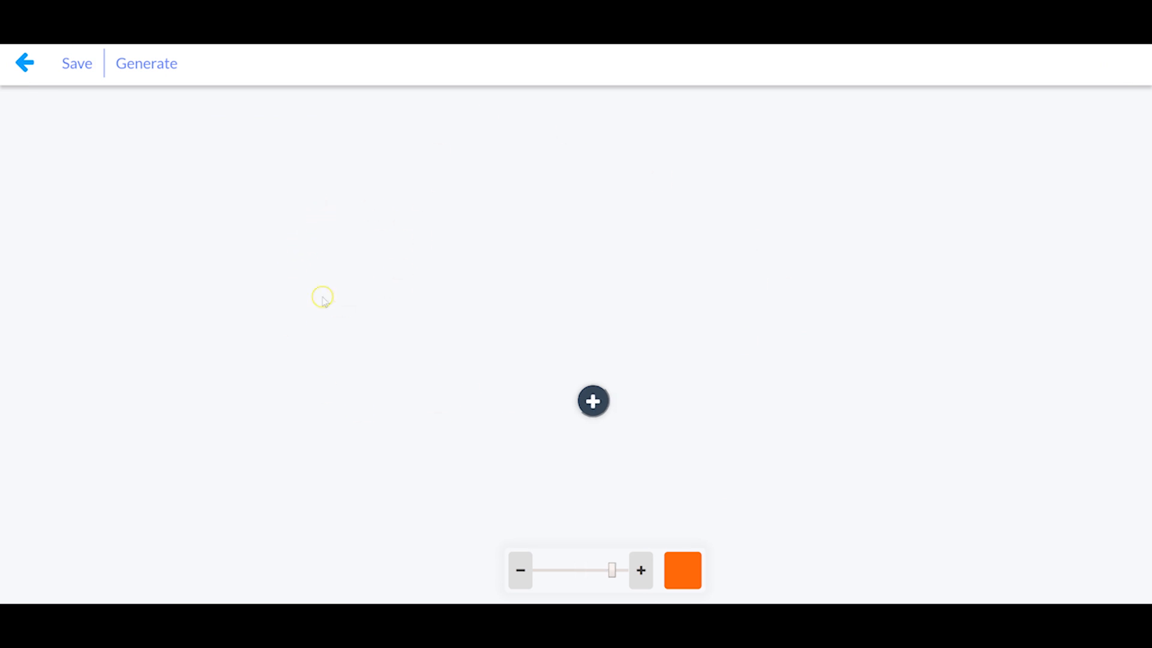
{"action": "left_click", "coordinate": [592, 401]}
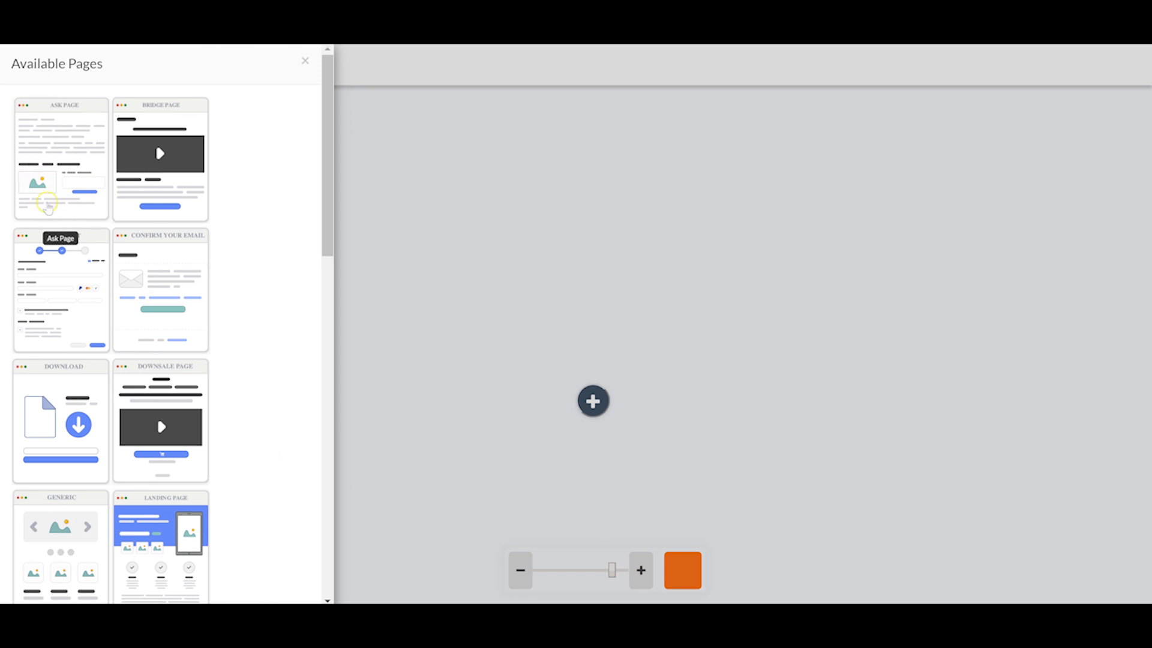
{"action": "scroll", "coordinate": [141, 335], "scroll_direction": "down", "scroll_amount": 6}
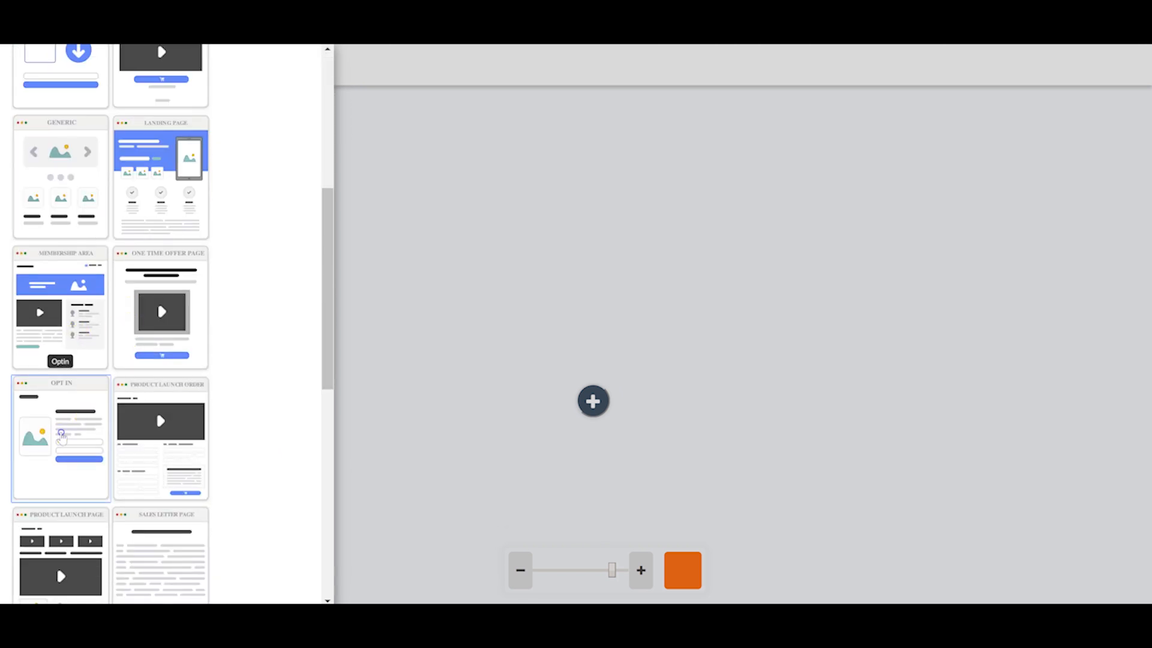
{"action": "left_click", "coordinate": [60, 433]}
{"action": "mouse_move", "coordinate": [105, 187]}
{"action": "left_click_drag", "start_coordinate": [153, 194], "coordinate": [242, 261]}
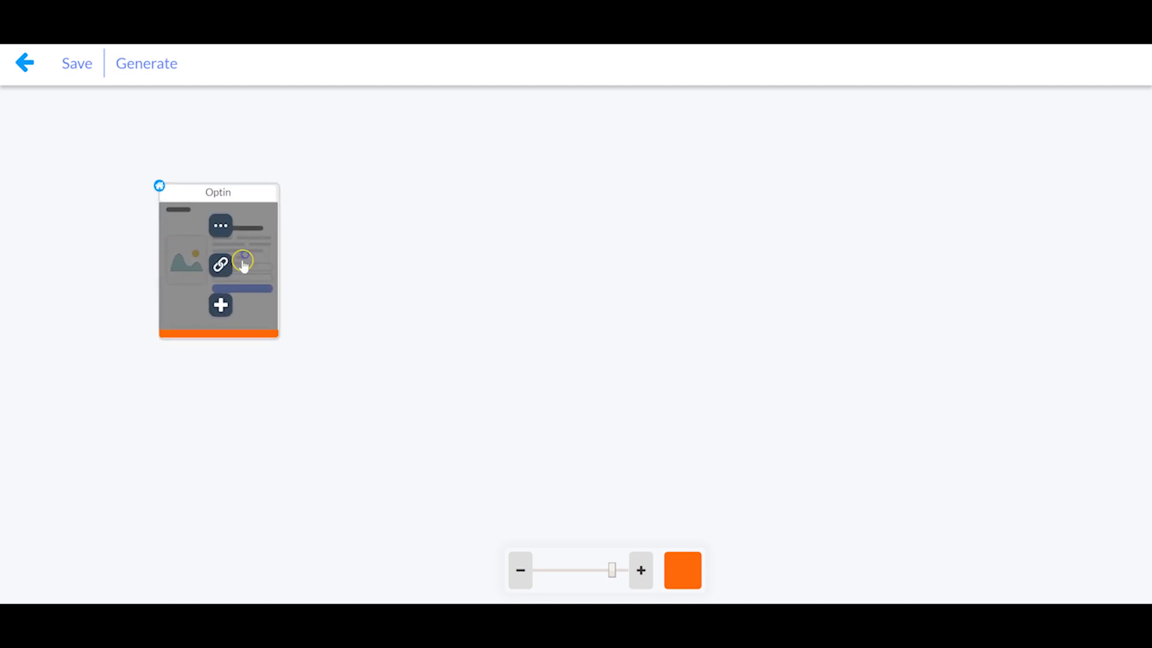
Add a Sales Page linked from the Optin page
{"action": "left_click", "coordinate": [220, 305]}
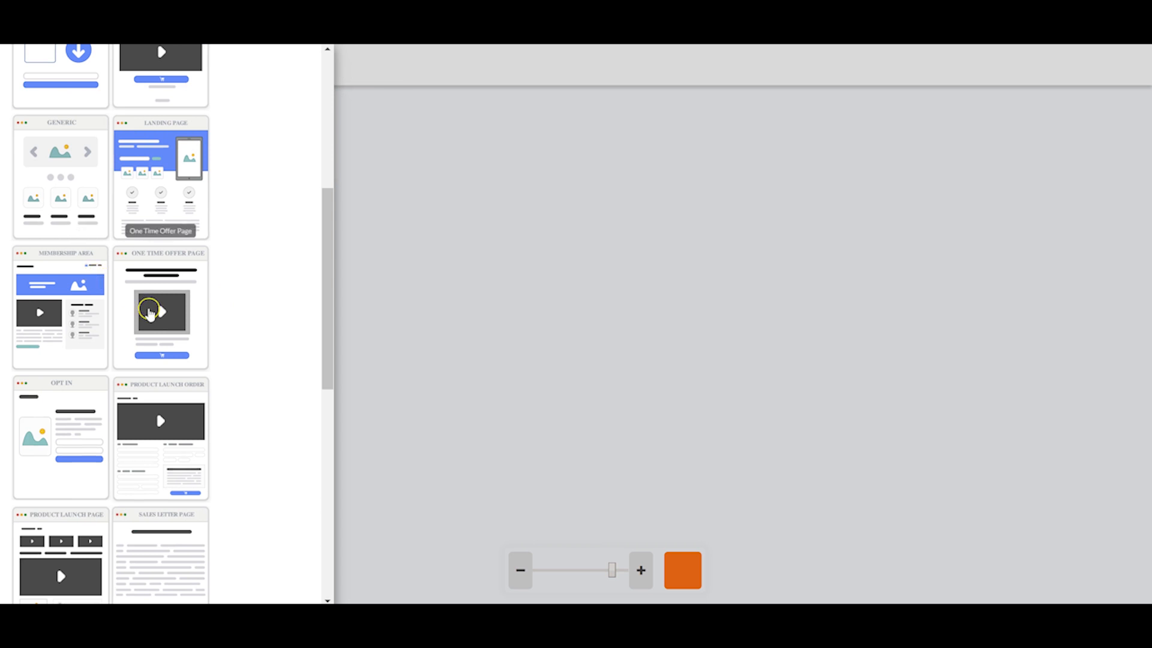
{"action": "scroll", "coordinate": [120, 360], "scroll_direction": "up", "scroll_amount": 4}
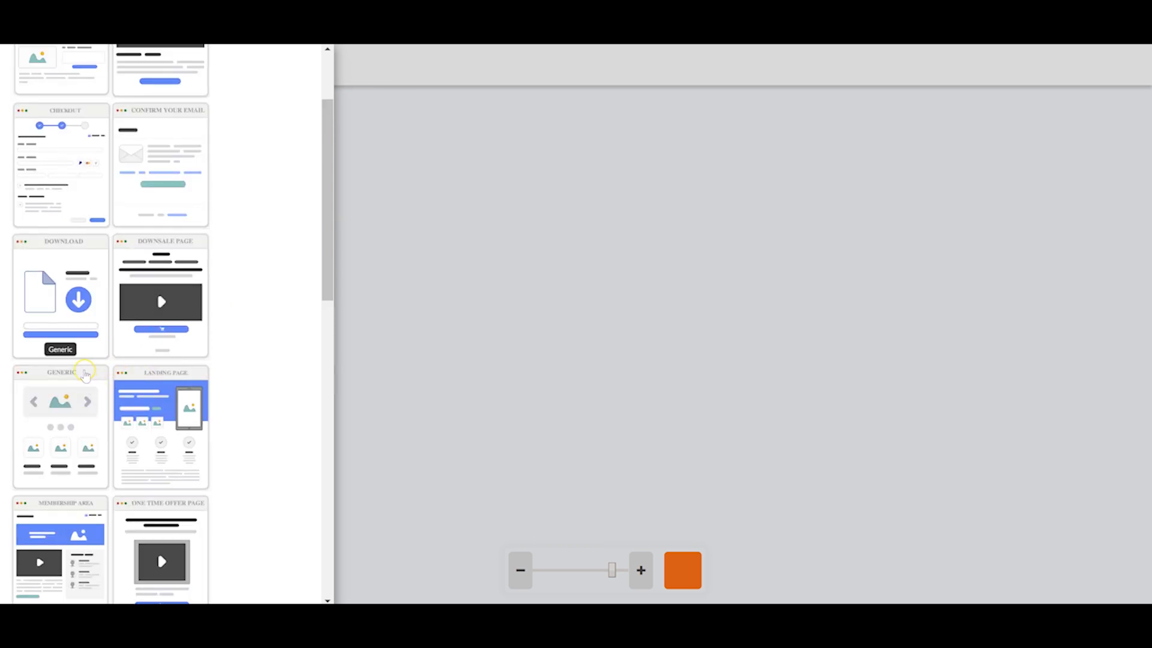
{"action": "scroll", "coordinate": [89, 375], "scroll_direction": "down", "scroll_amount": 6}
{"action": "scroll", "coordinate": [84, 373], "scroll_direction": "down", "scroll_amount": 4}
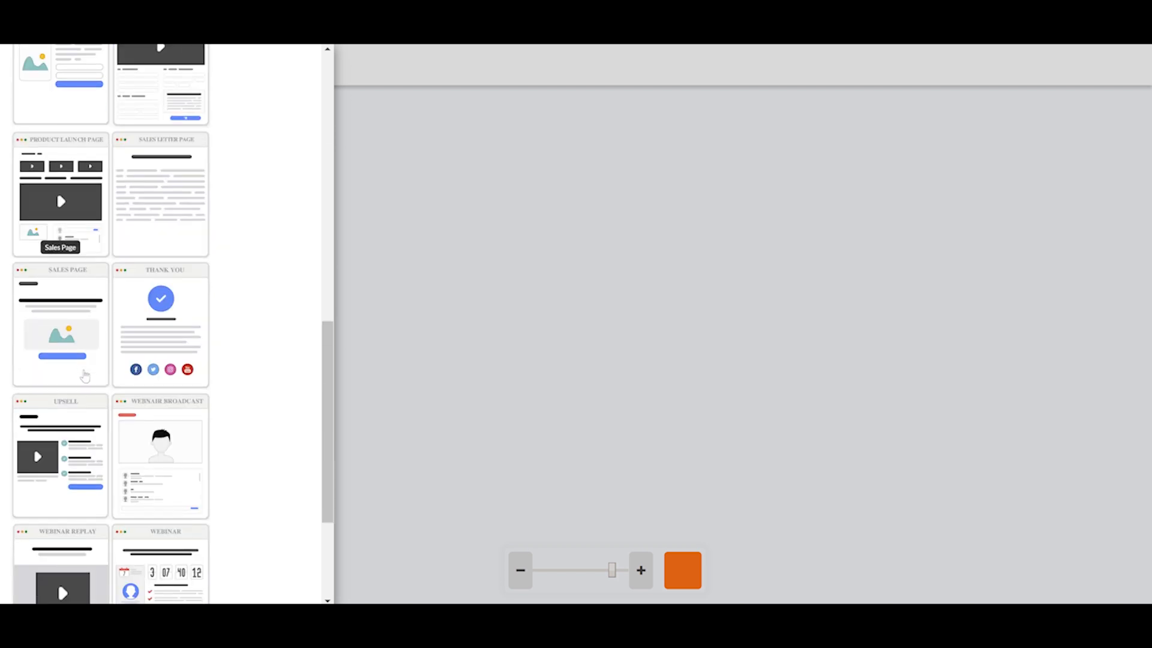
{"action": "scroll", "coordinate": [56, 189], "scroll_direction": "down", "scroll_amount": 2}
{"action": "left_click", "coordinate": [63, 200]}
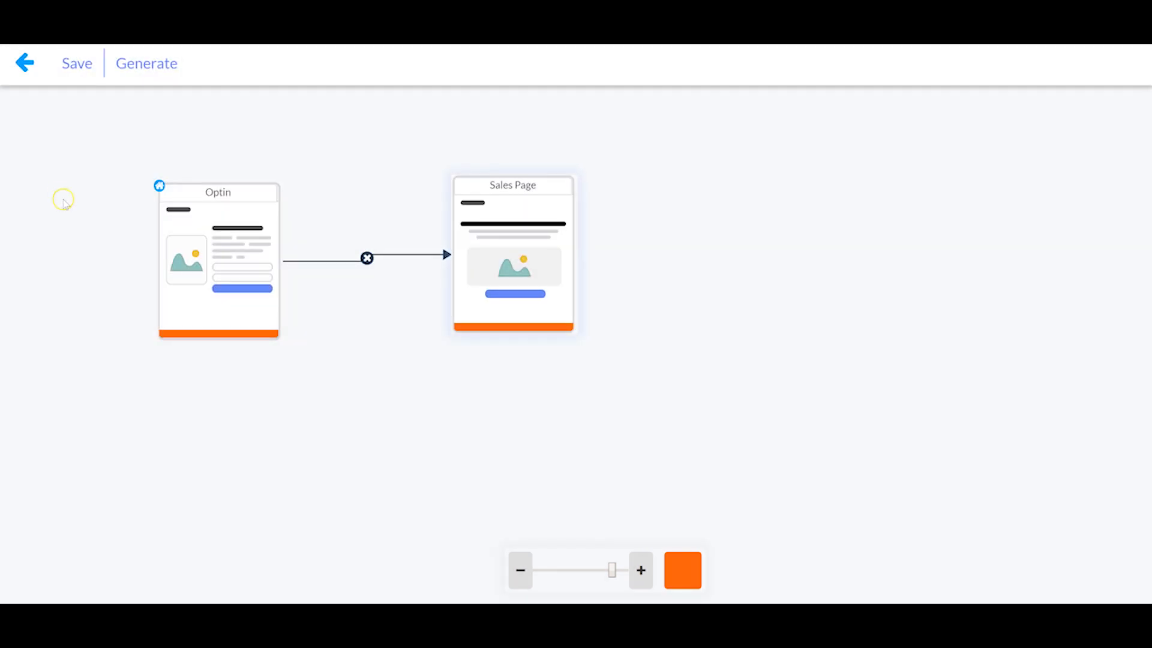
Add an Upsell page linked from the Sales Page
{"action": "mouse_move", "coordinate": [568, 253]}
{"action": "left_click", "coordinate": [517, 298]}
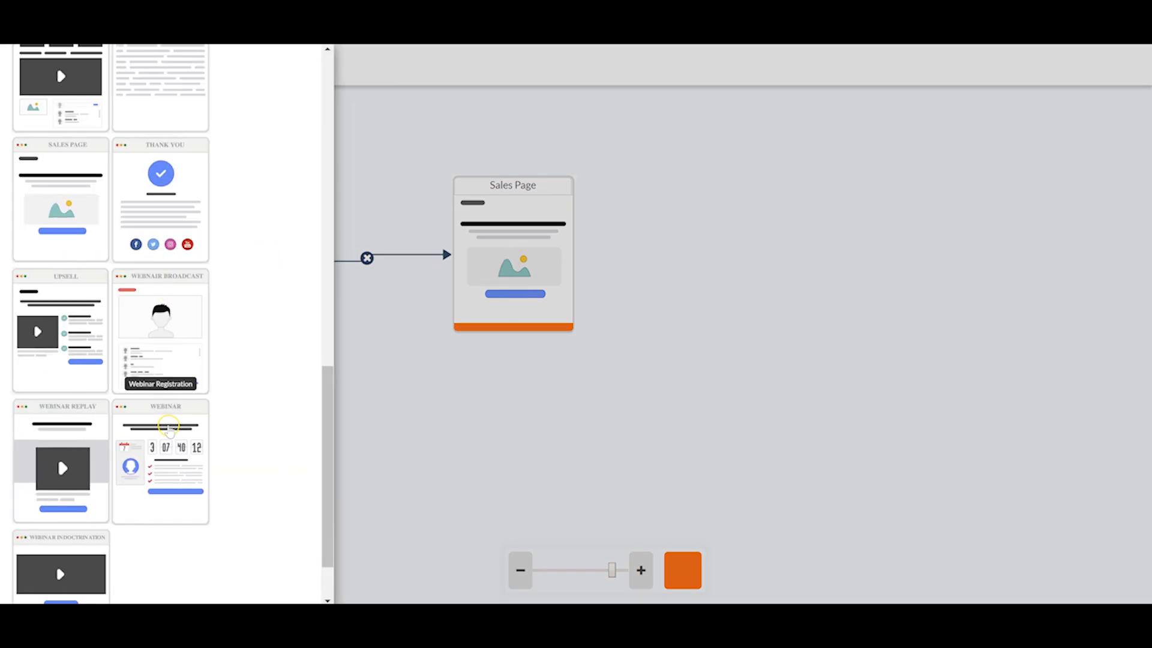
{"action": "left_click", "coordinate": [76, 333]}
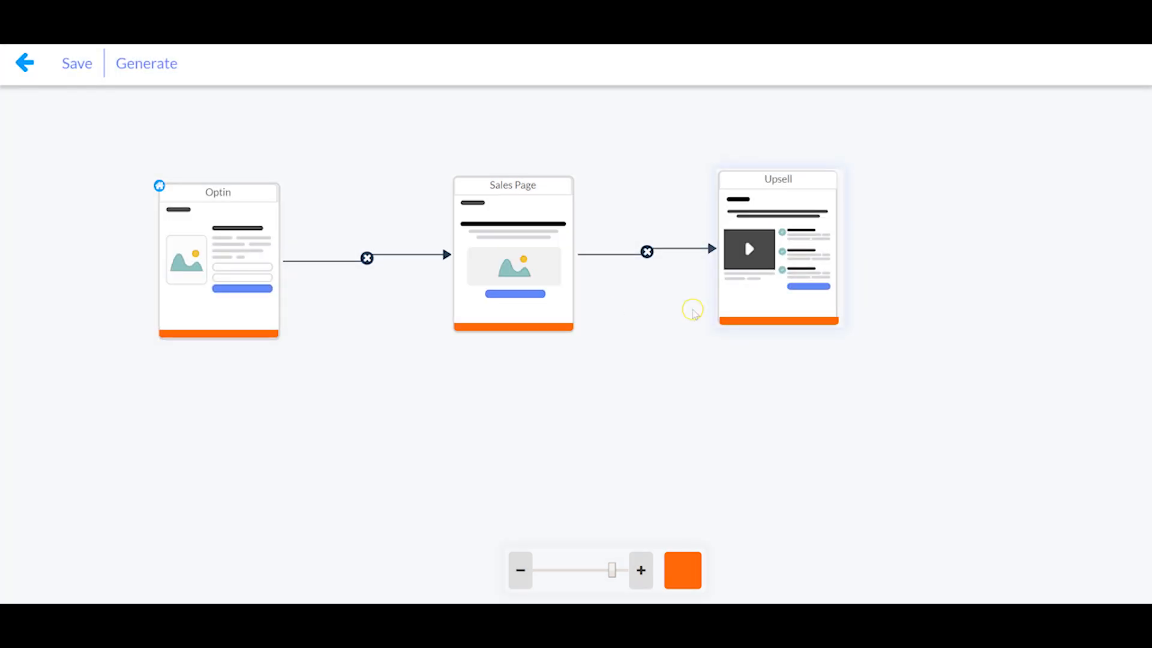
Add a Downsale Page linked from the Upsell page
{"action": "left_click", "coordinate": [779, 294]}
{"action": "scroll", "coordinate": [153, 259], "scroll_direction": "up", "scroll_amount": 10}
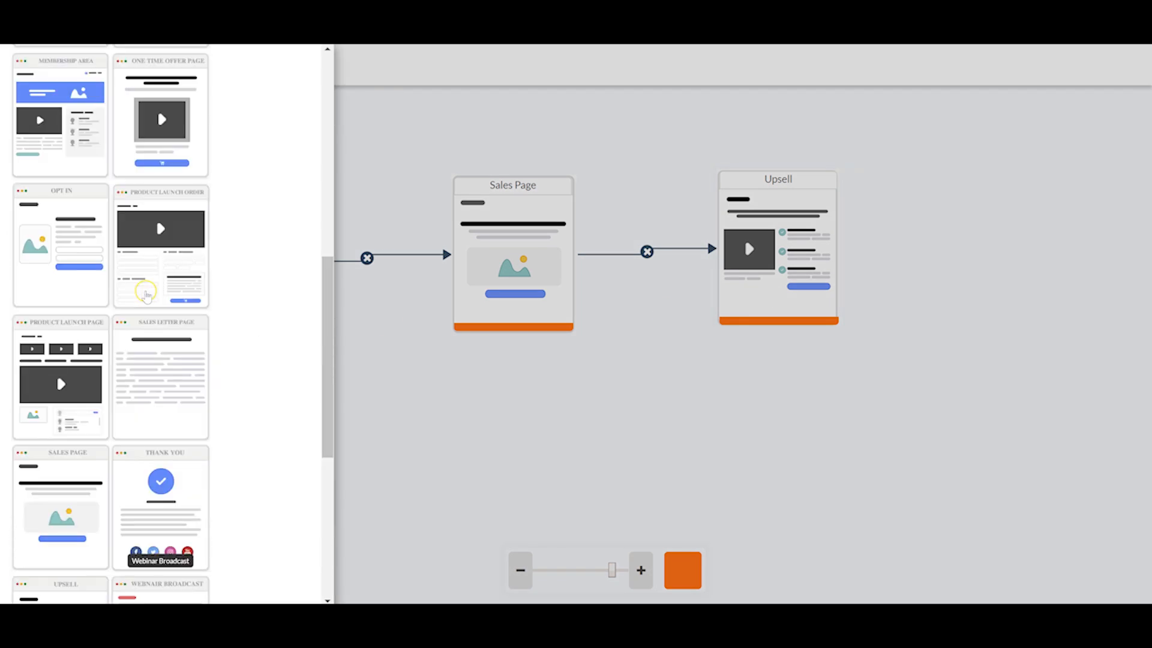
{"action": "scroll", "coordinate": [153, 259], "scroll_direction": "up", "scroll_amount": 2}
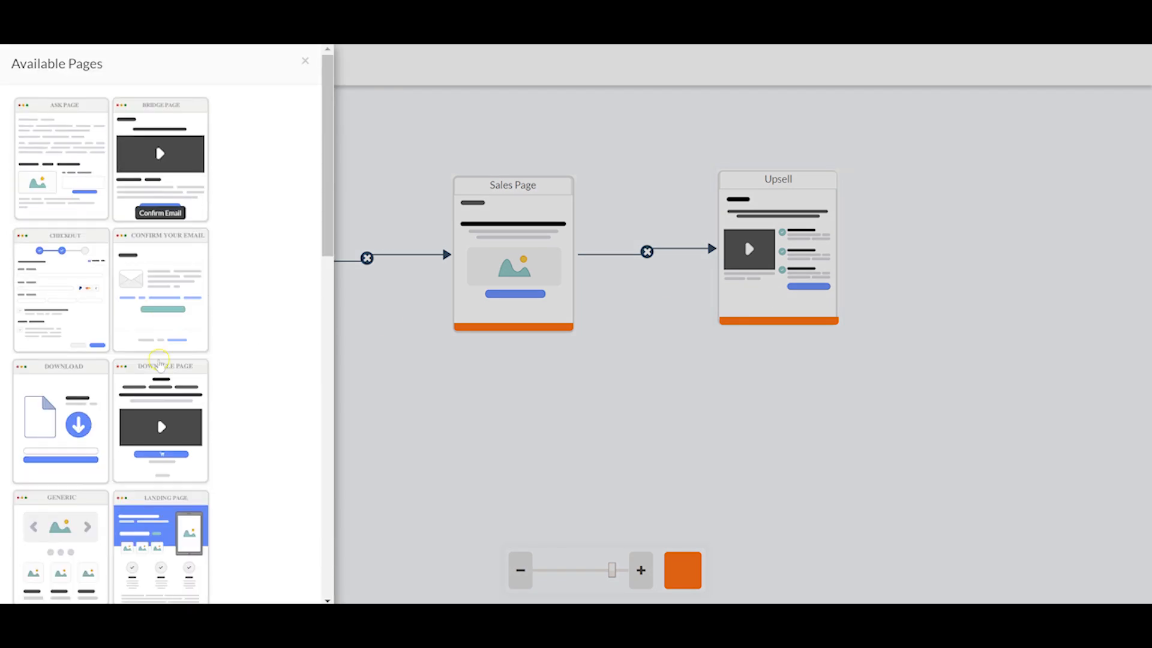
{"action": "left_click", "coordinate": [159, 417]}
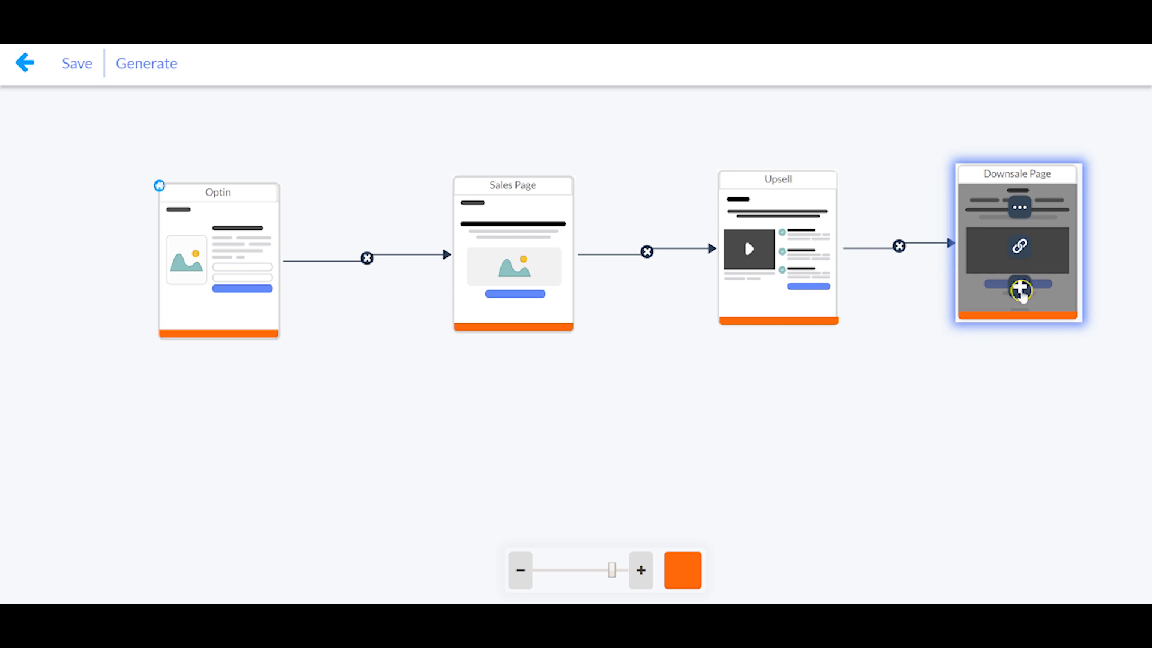
Add a Membership Page linked from the Downsale Page
{"action": "left_click", "coordinate": [1019, 287]}
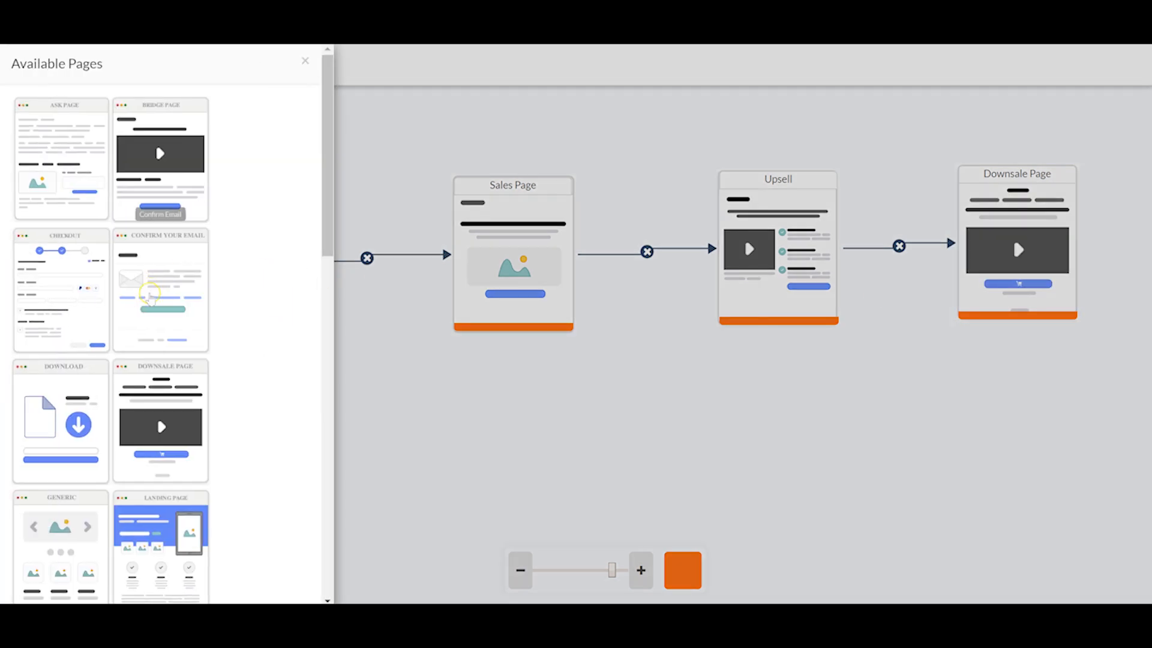
{"action": "scroll", "coordinate": [249, 352], "scroll_direction": "down", "scroll_amount": 6}
{"action": "left_click", "coordinate": [62, 303]}
{"action": "left_click", "coordinate": [521, 570]}
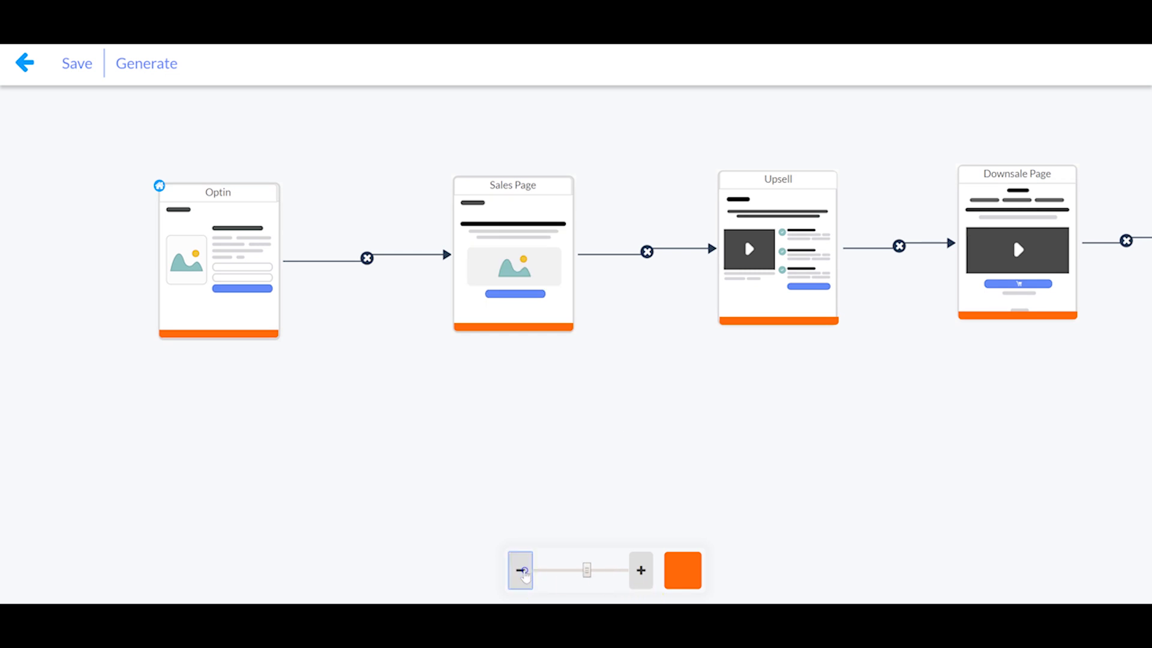
{"action": "left_click", "coordinate": [639, 568]}
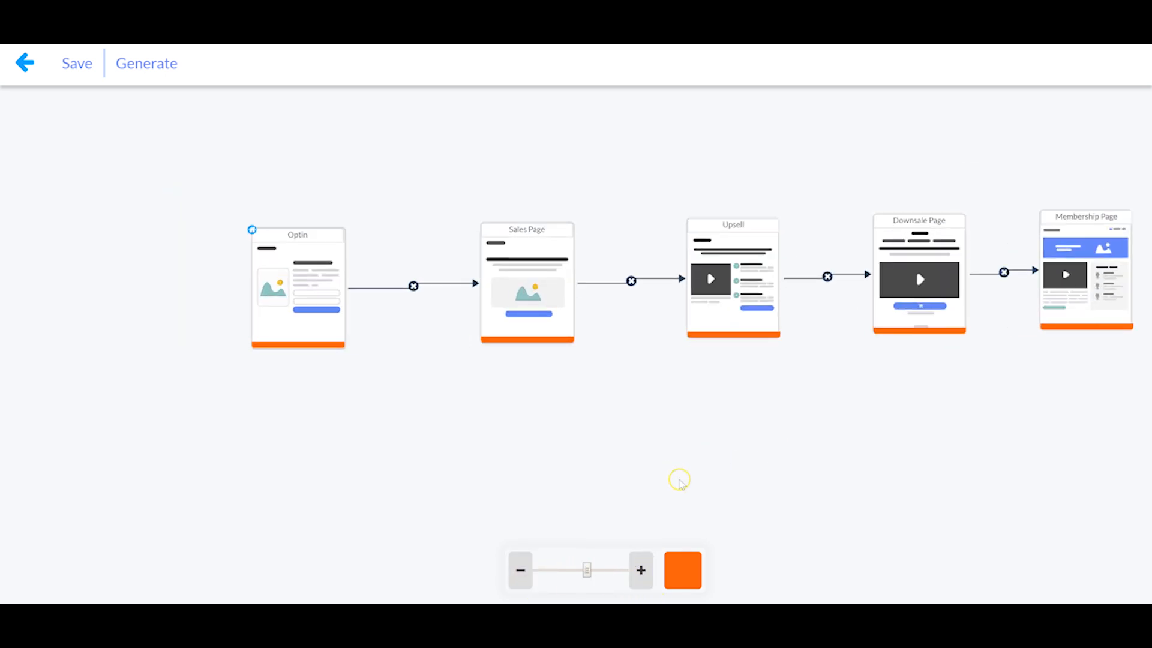
Apply Optin - Theme 03 to the Optin page and open its layout options
{"action": "mouse_move", "coordinate": [312, 293]}
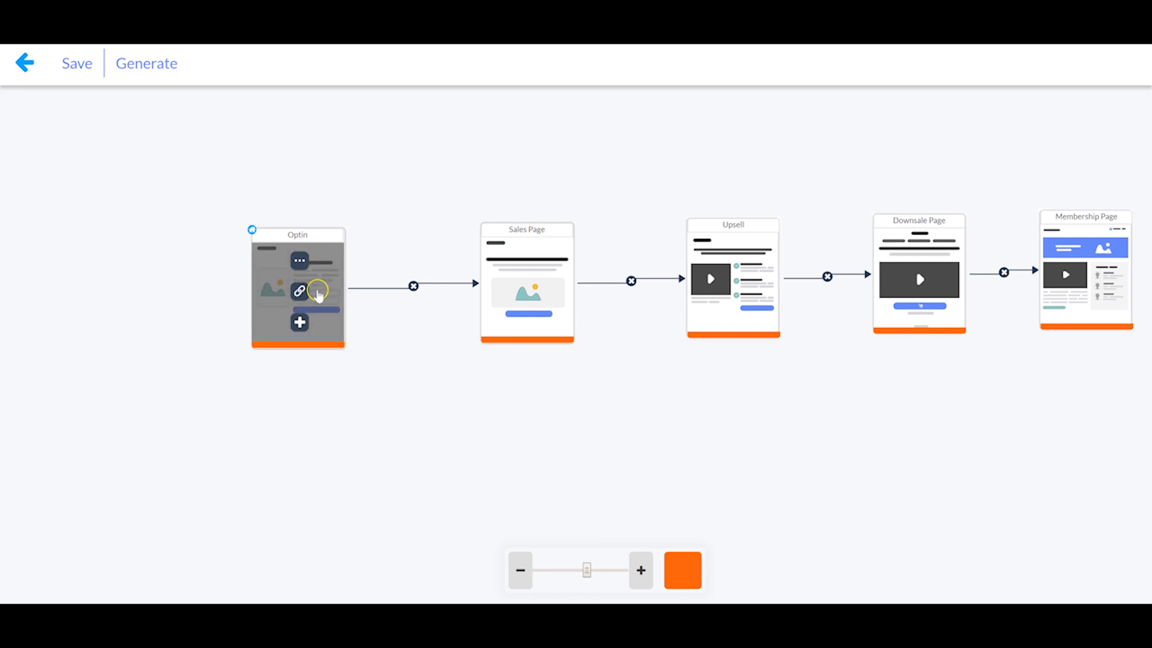
{"action": "mouse_move", "coordinate": [1049, 270]}
{"action": "right_click", "coordinate": [317, 275]}
{"action": "left_click", "coordinate": [345, 329]}
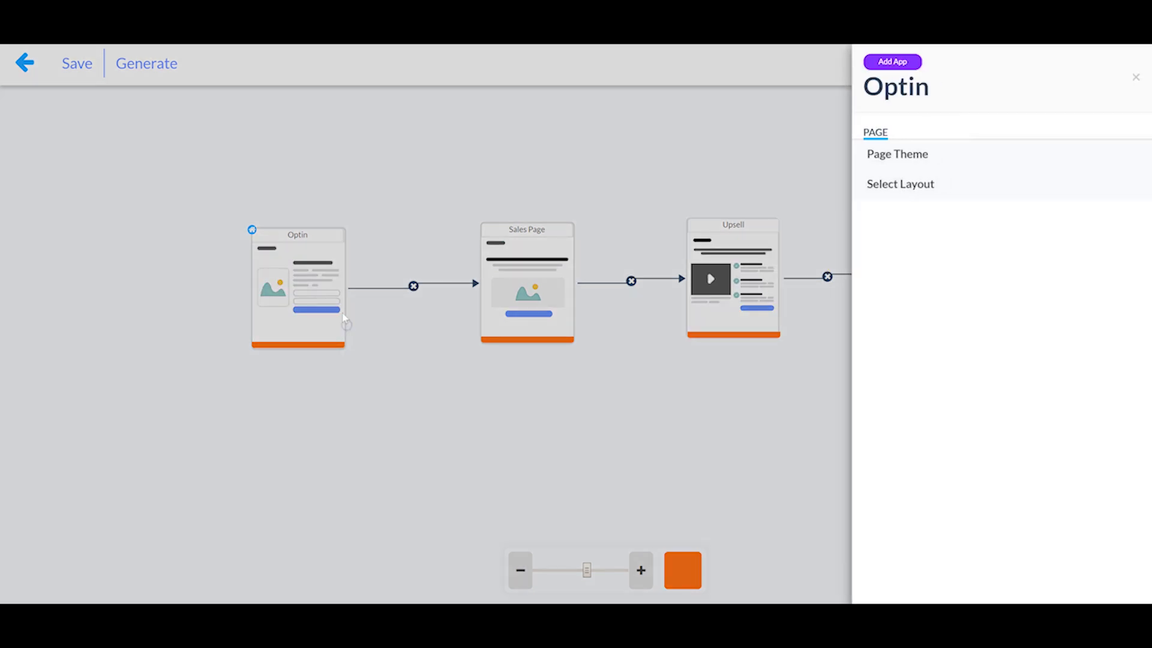
{"action": "left_click", "coordinate": [915, 150]}
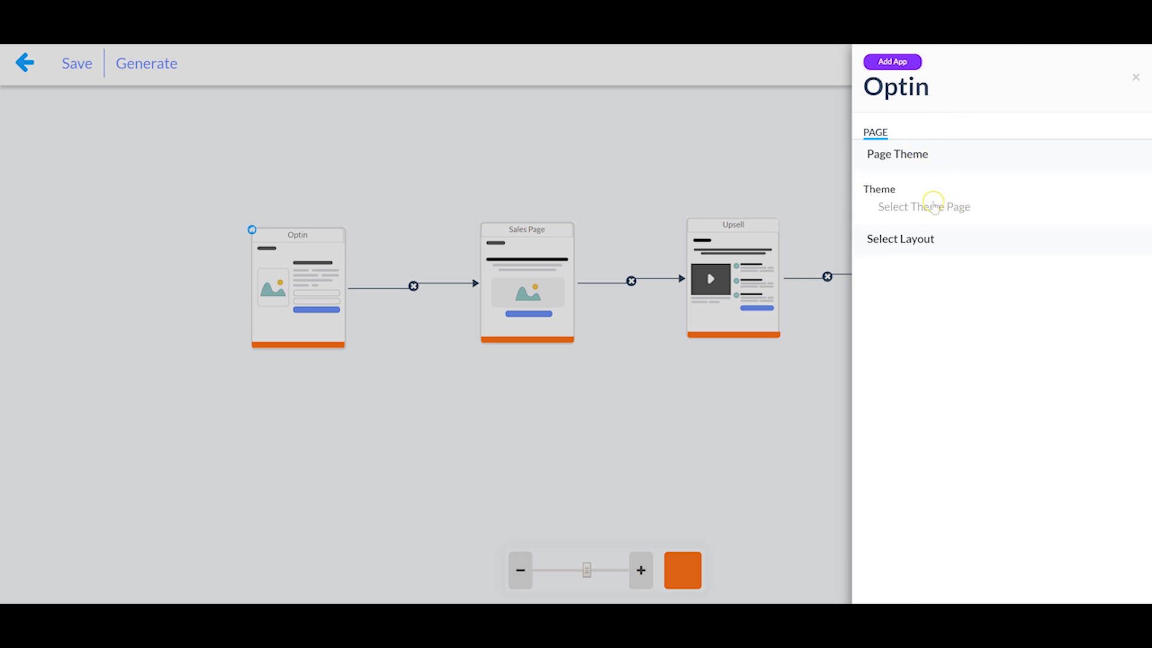
{"action": "left_click", "coordinate": [936, 205]}
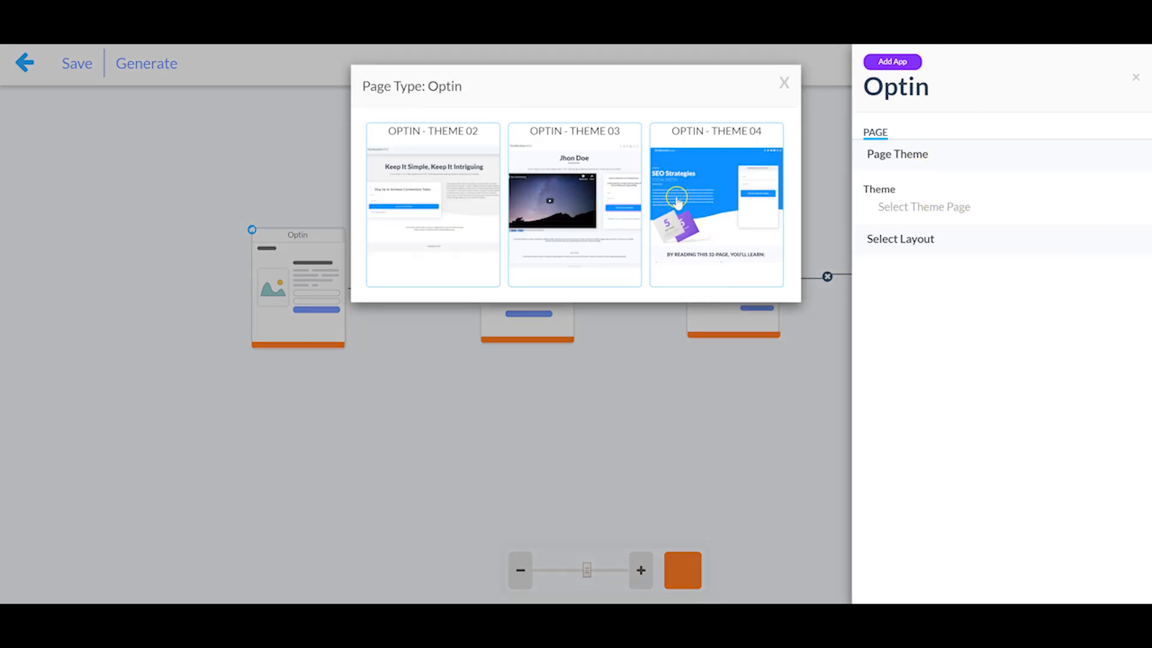
{"action": "left_click", "coordinate": [617, 210]}
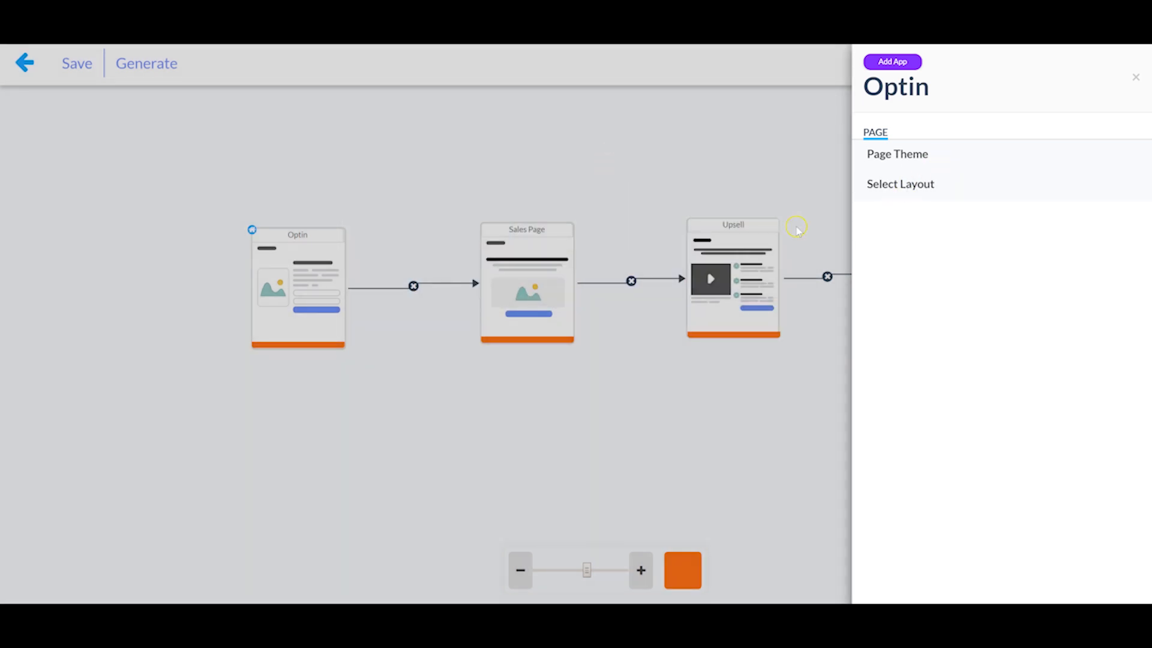
{"action": "left_click", "coordinate": [907, 186]}
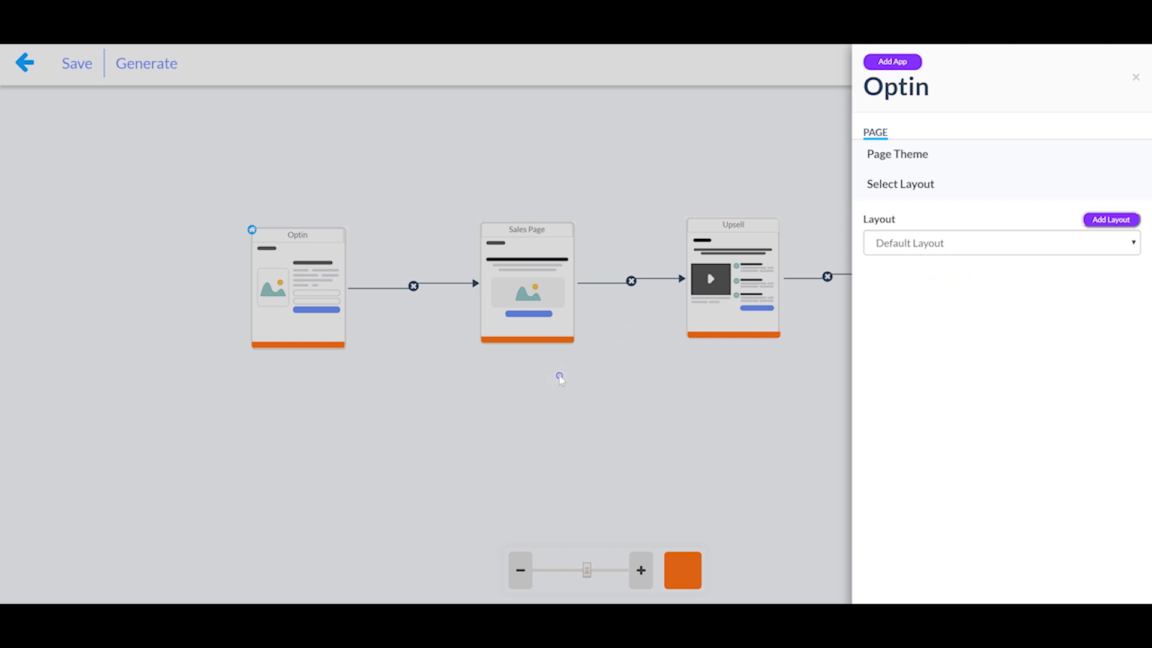
{"action": "left_click", "coordinate": [539, 261]}
Apply Sales Page Theme 001 to the Sales Page
{"action": "left_click", "coordinate": [528, 316]}
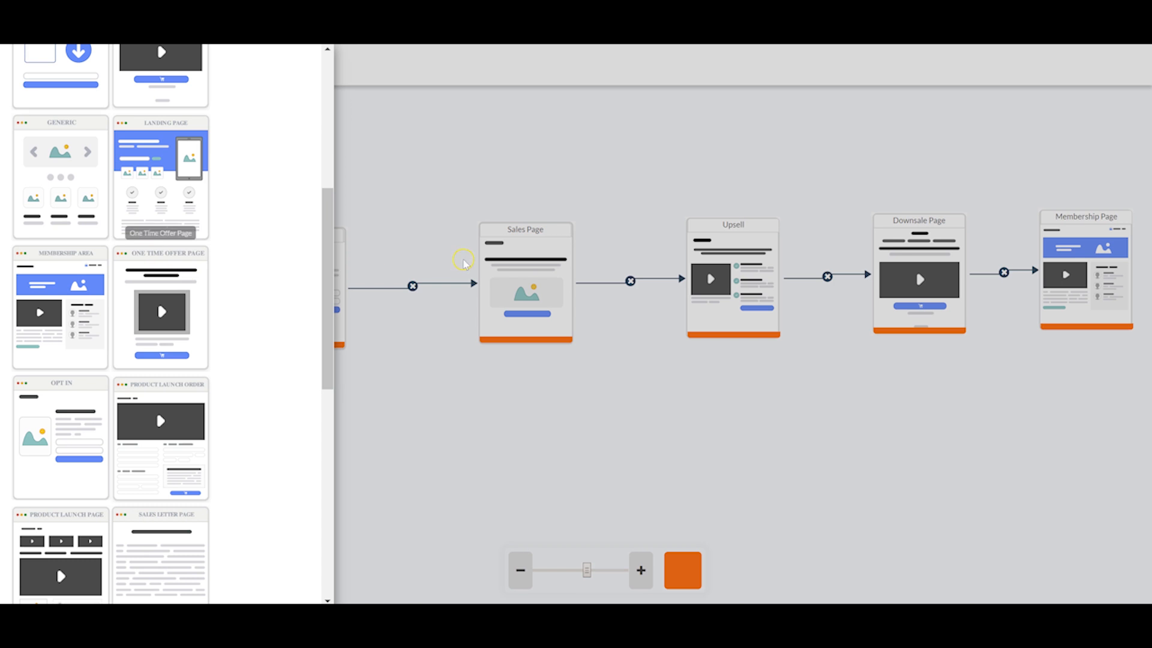
{"action": "left_click", "coordinate": [532, 255]}
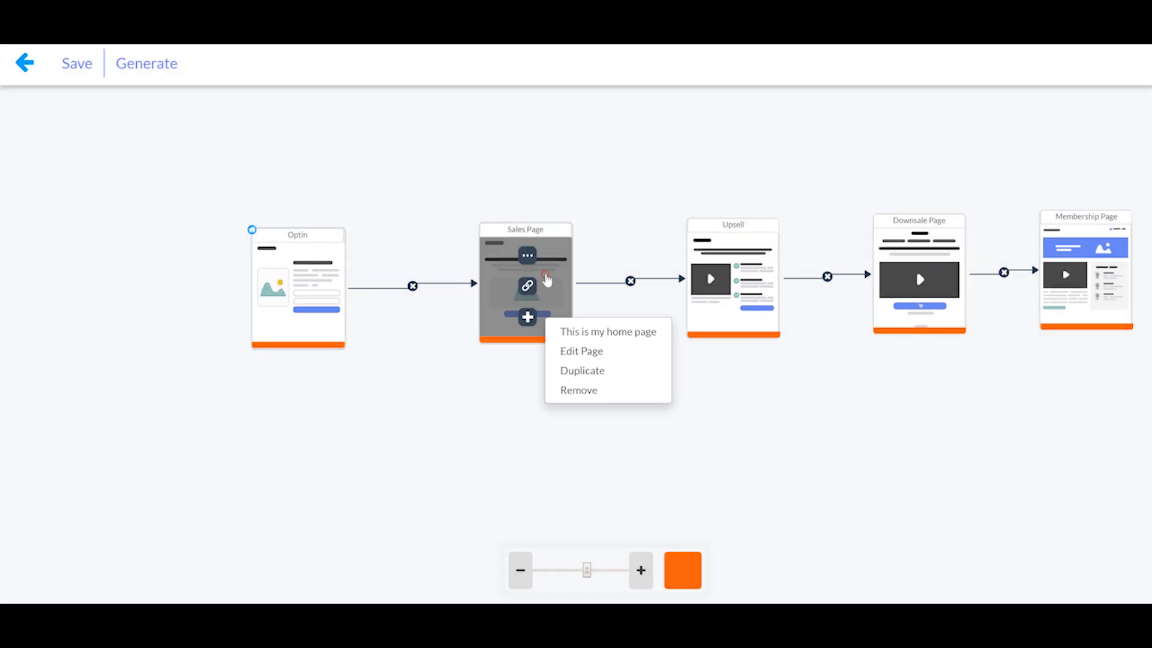
{"action": "left_click", "coordinate": [579, 356]}
{"action": "left_click", "coordinate": [920, 155]}
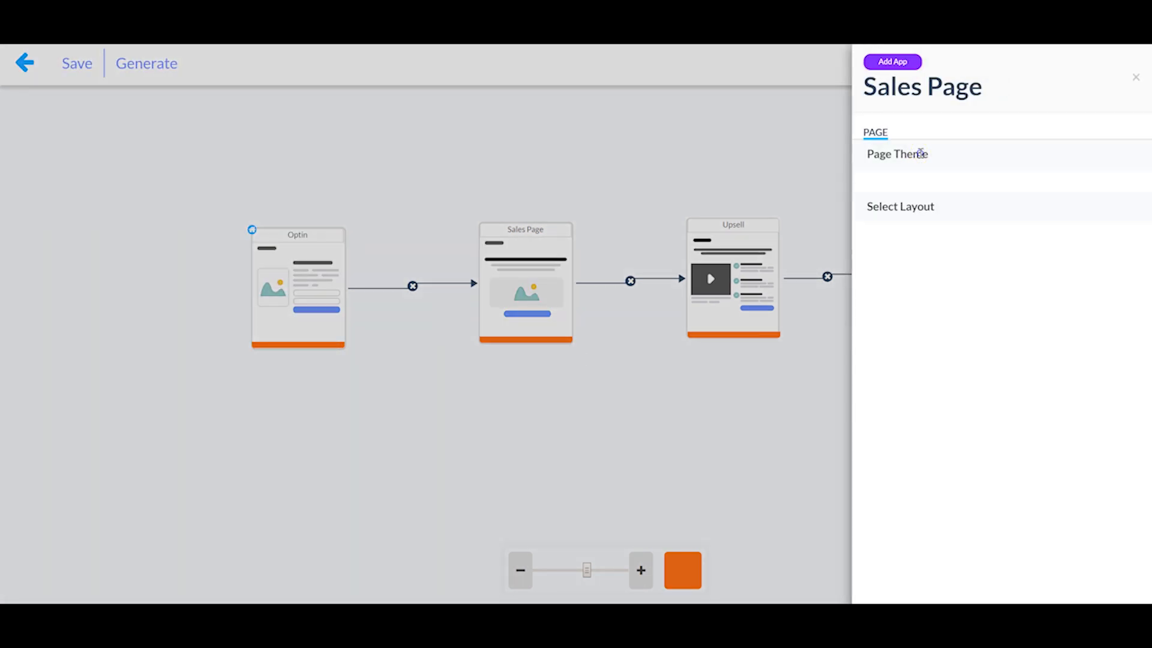
{"action": "left_click", "coordinate": [946, 204]}
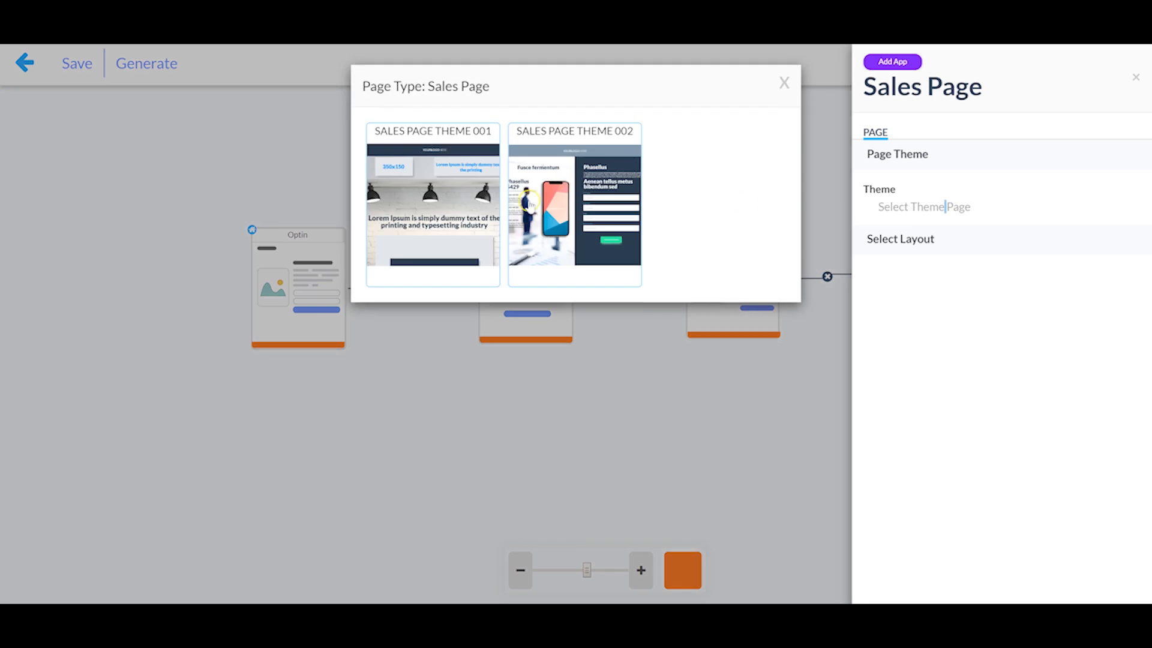
{"action": "left_click", "coordinate": [441, 196]}
{"action": "left_click", "coordinate": [723, 274]}
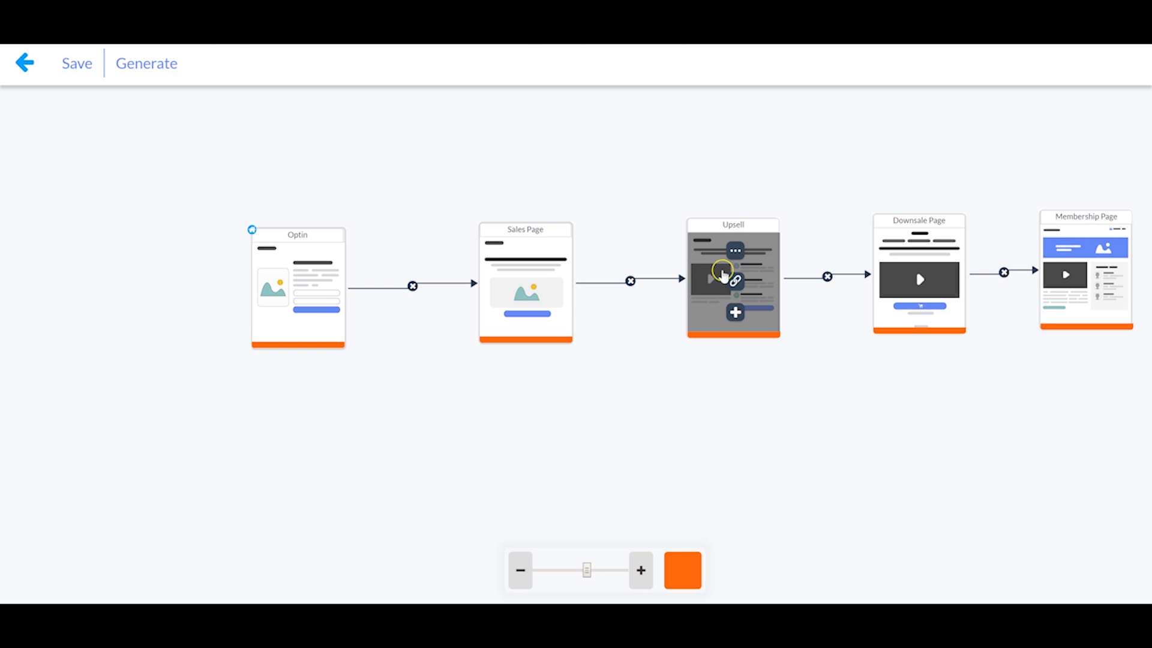
Apply Upsell Theme 001 to the Upsell page
{"action": "left_click", "coordinate": [733, 252]}
{"action": "left_click", "coordinate": [895, 155]}
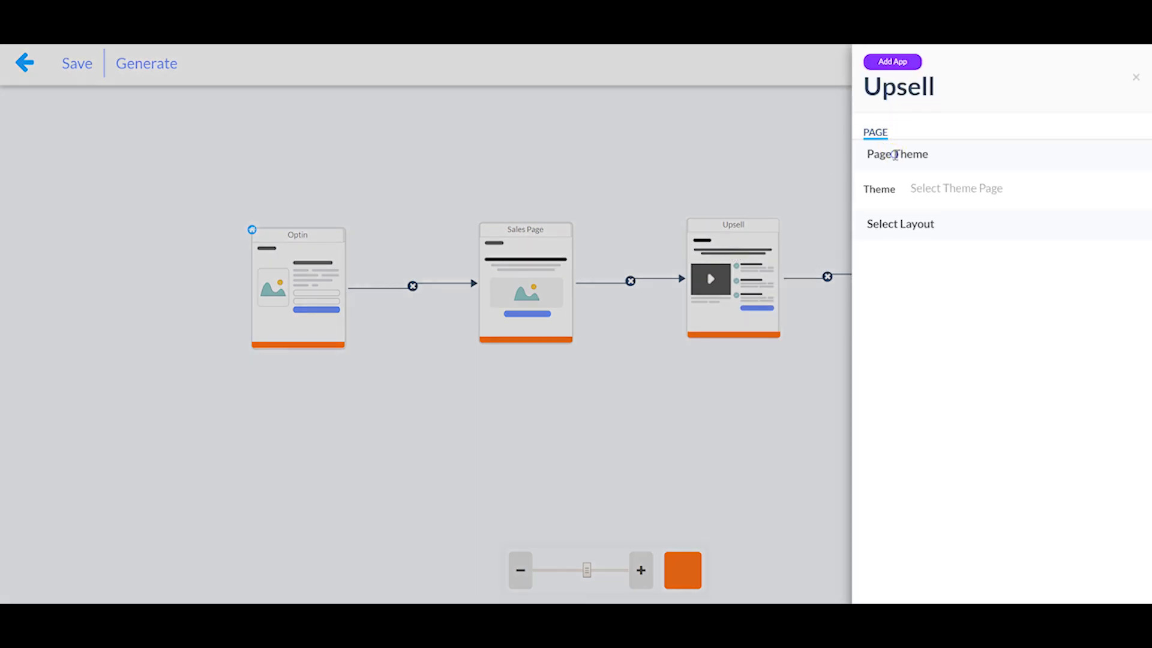
{"action": "left_click", "coordinate": [930, 206]}
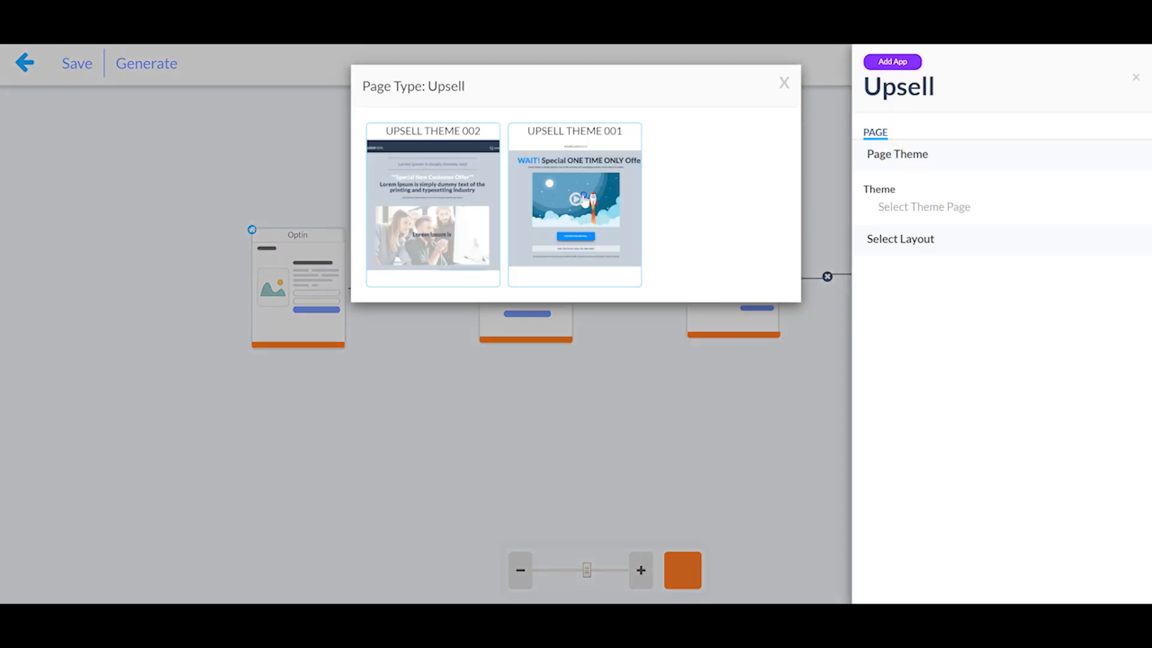
{"action": "left_click", "coordinate": [585, 200]}
{"action": "left_click", "coordinate": [806, 363]}
Apply the downsale theme with the night-sky video and upgrade-your-order headline to the Downsale Page
{"action": "left_click", "coordinate": [919, 249]}
{"action": "left_click", "coordinate": [938, 155]}
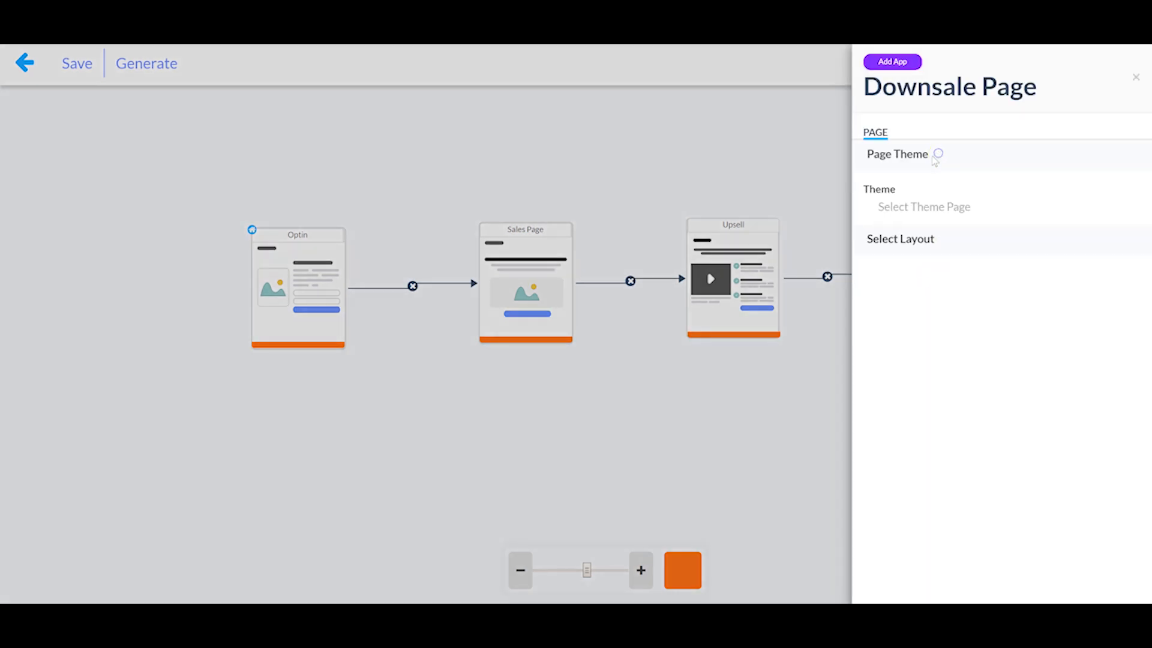
{"action": "left_click", "coordinate": [941, 208]}
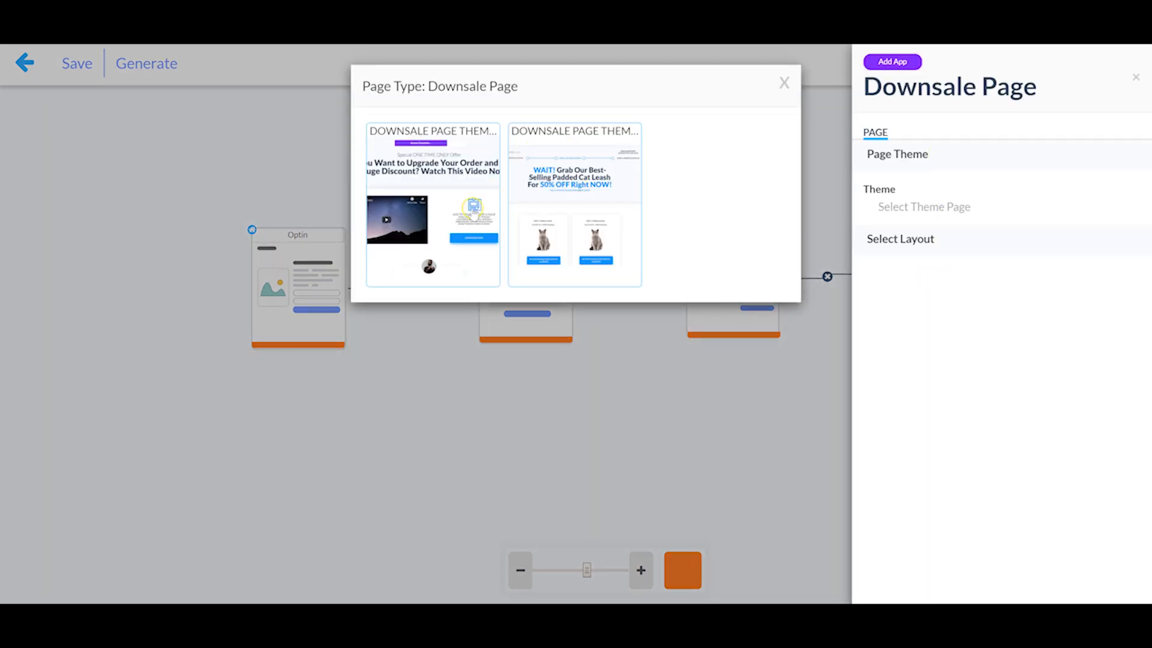
{"action": "left_click", "coordinate": [465, 205]}
{"action": "left_click", "coordinate": [699, 413]}
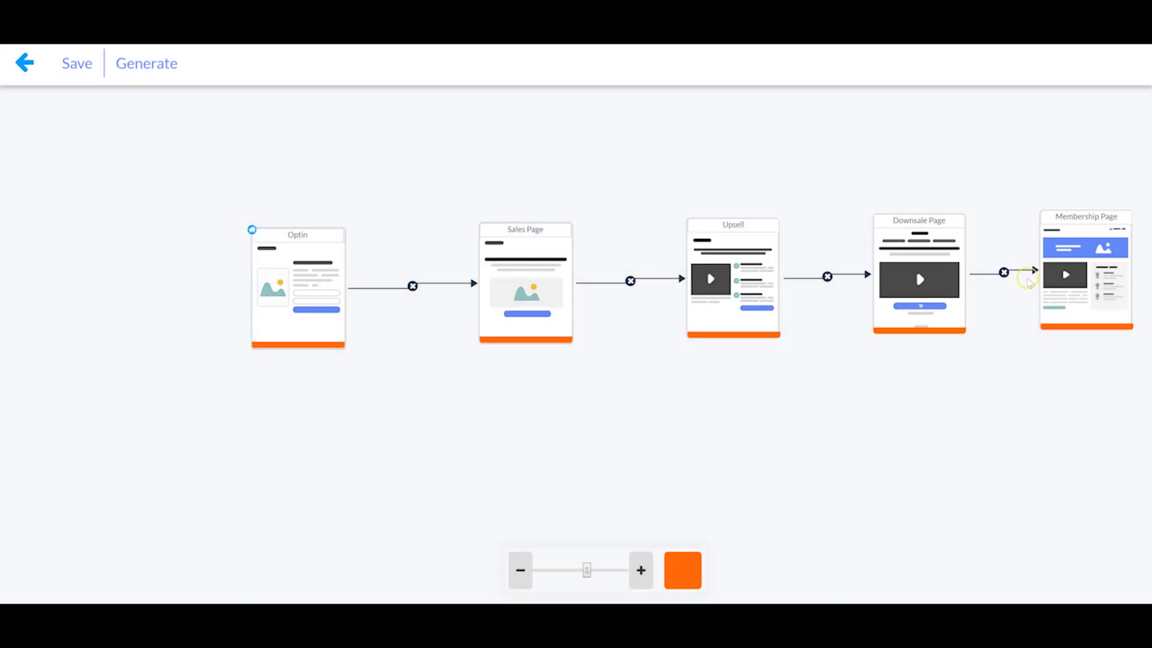
Apply the "Basic Internet Marketing Plan" membership theme to the Membership Page
{"action": "left_click", "coordinate": [1088, 246]}
{"action": "left_click", "coordinate": [897, 154]}
{"action": "left_click", "coordinate": [939, 203]}
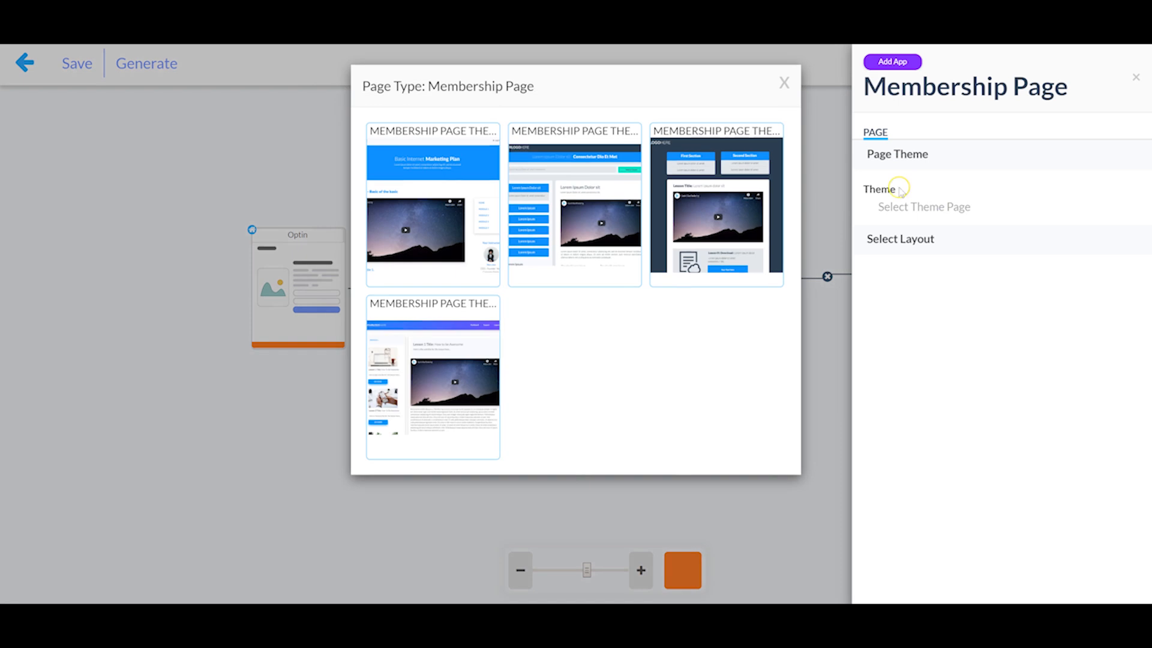
{"action": "left_click", "coordinate": [451, 196]}
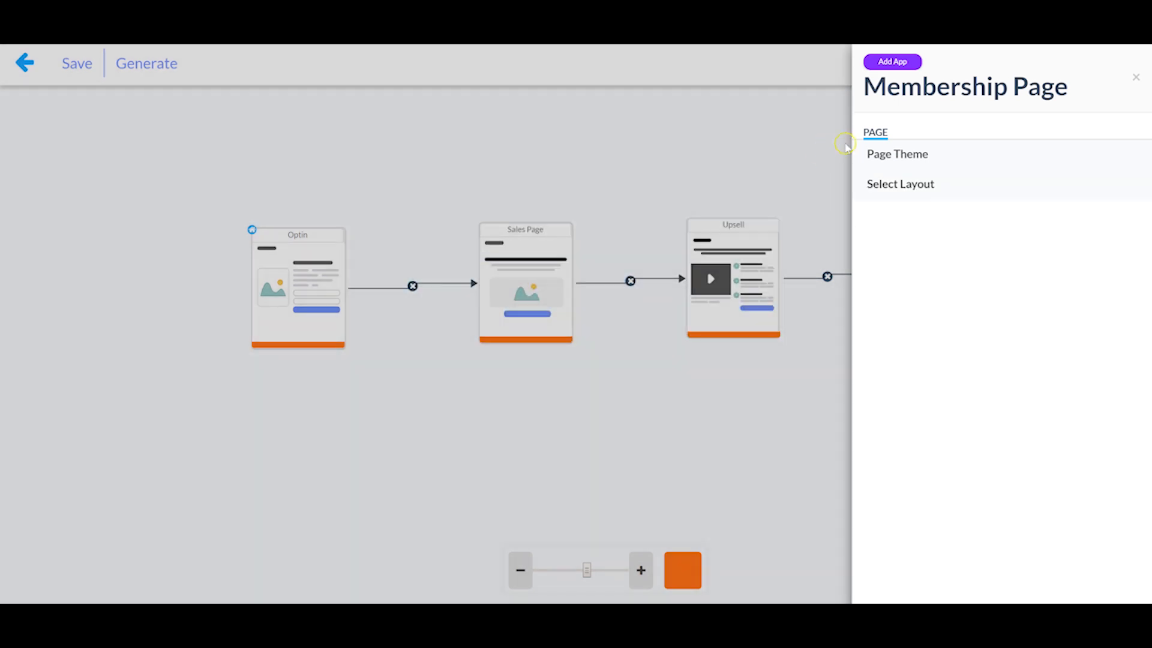
Create a restricted black layout titled Member with User access type and Manual liberation
{"action": "left_click", "coordinate": [909, 186]}
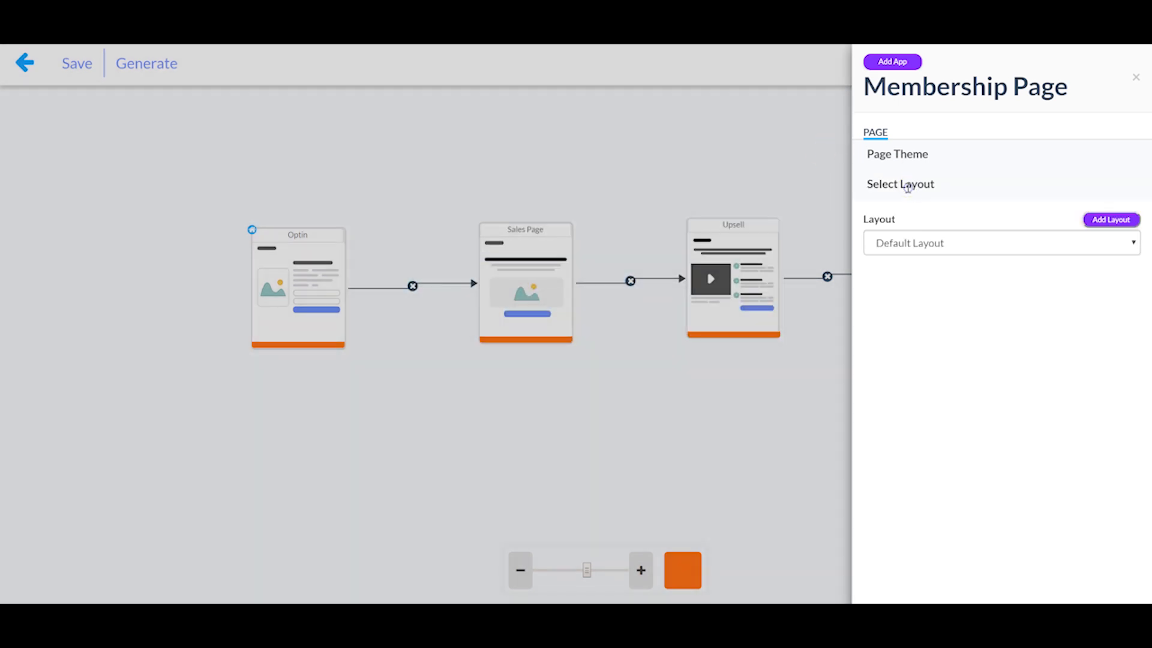
{"action": "left_click", "coordinate": [947, 241]}
{"action": "left_click", "coordinate": [1111, 220]}
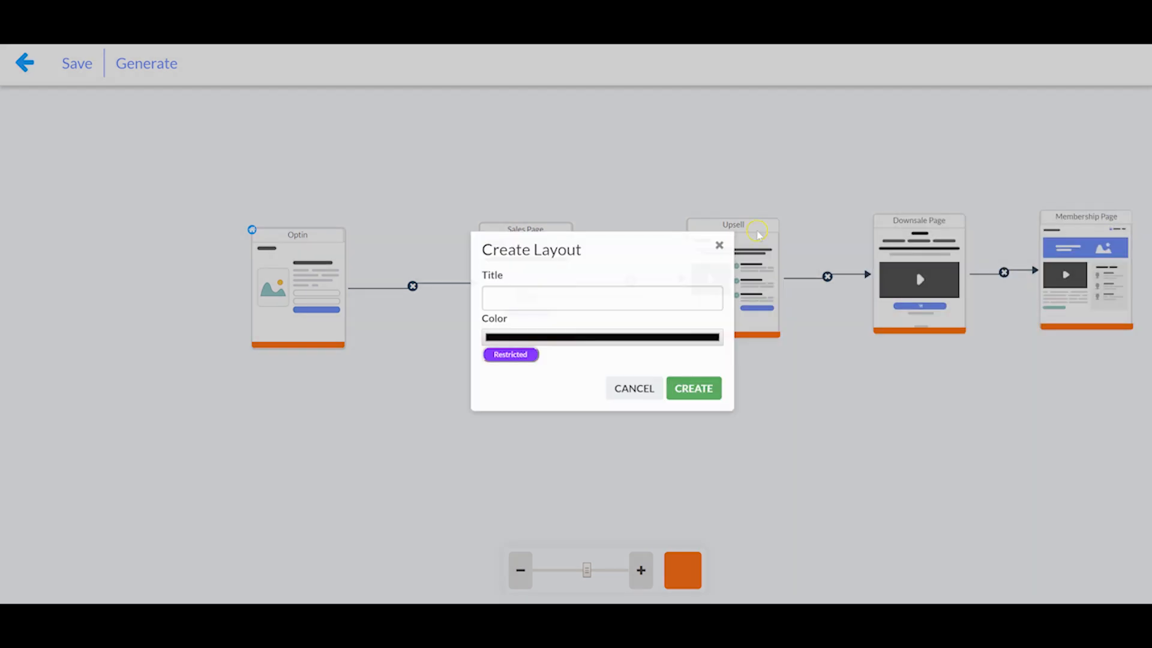
{"action": "left_click", "coordinate": [538, 304]}
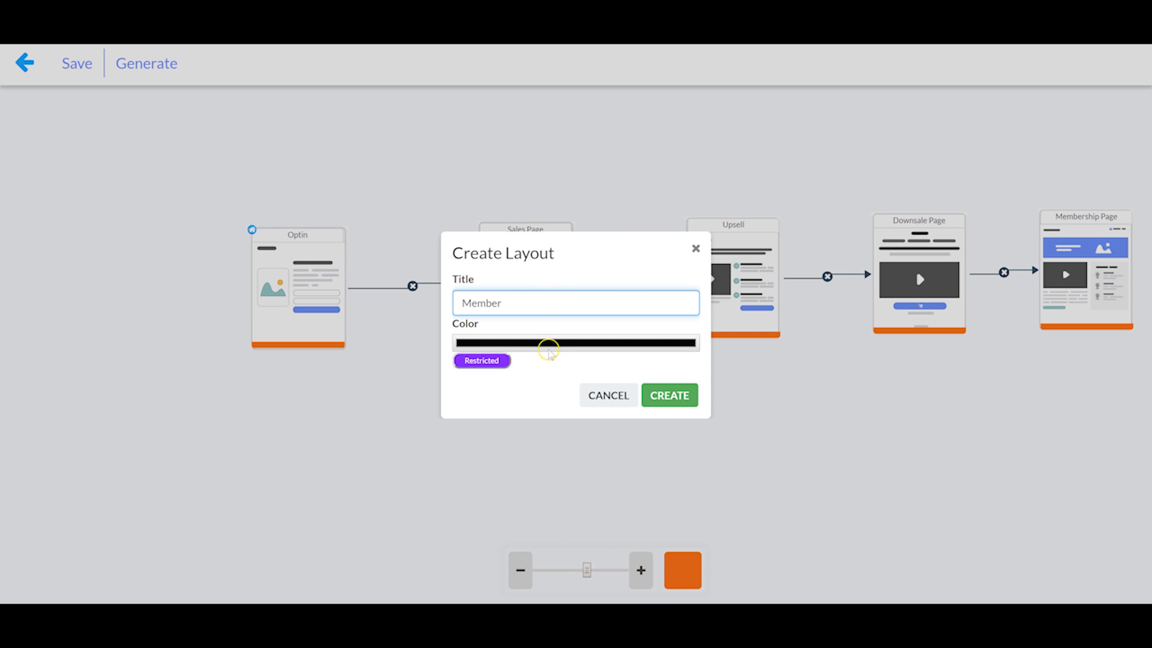
{"action": "left_click", "coordinate": [502, 360]}
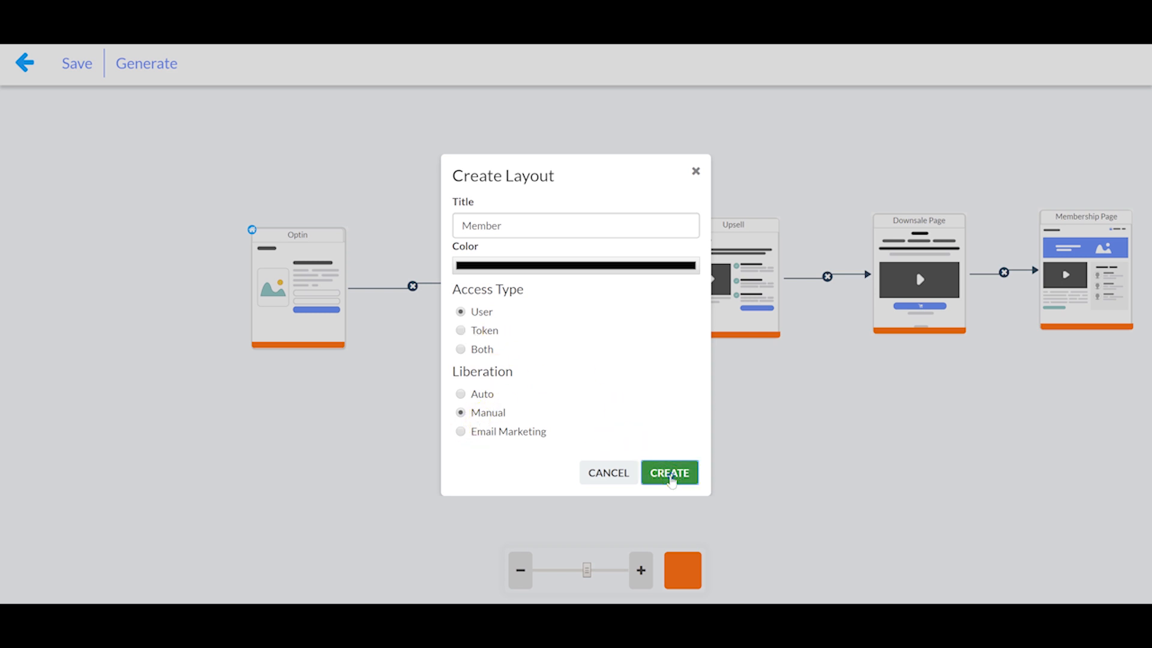
{"action": "left_click", "coordinate": [671, 473]}
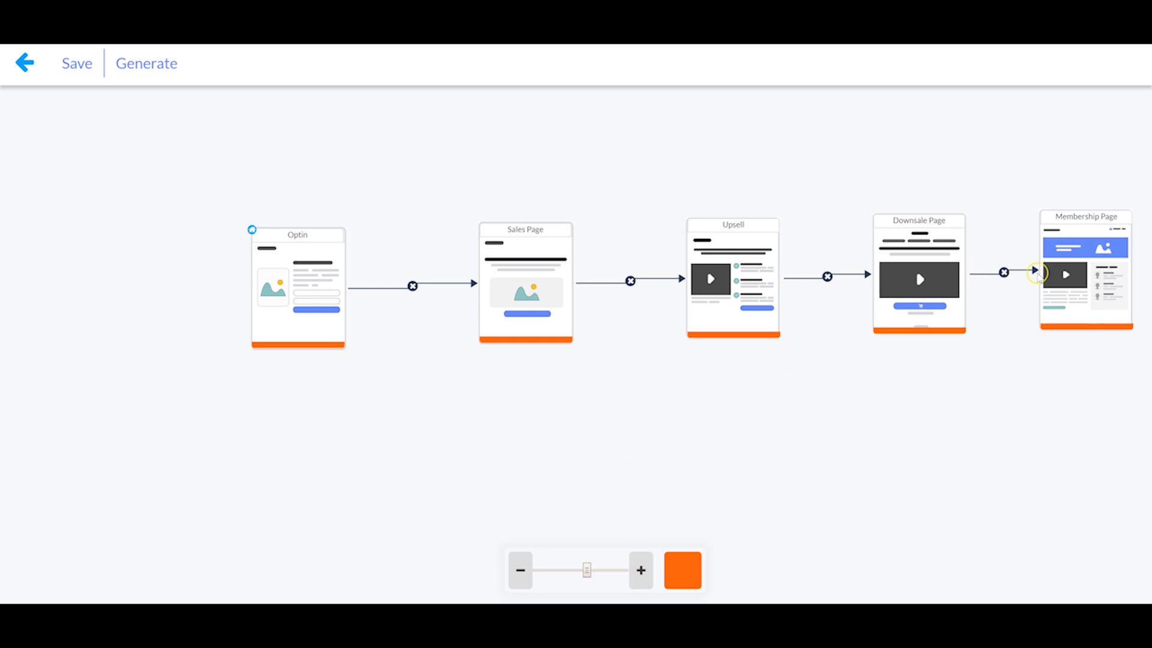
Assign the Member layout to the Membership Page
{"action": "left_click", "coordinate": [1088, 246]}
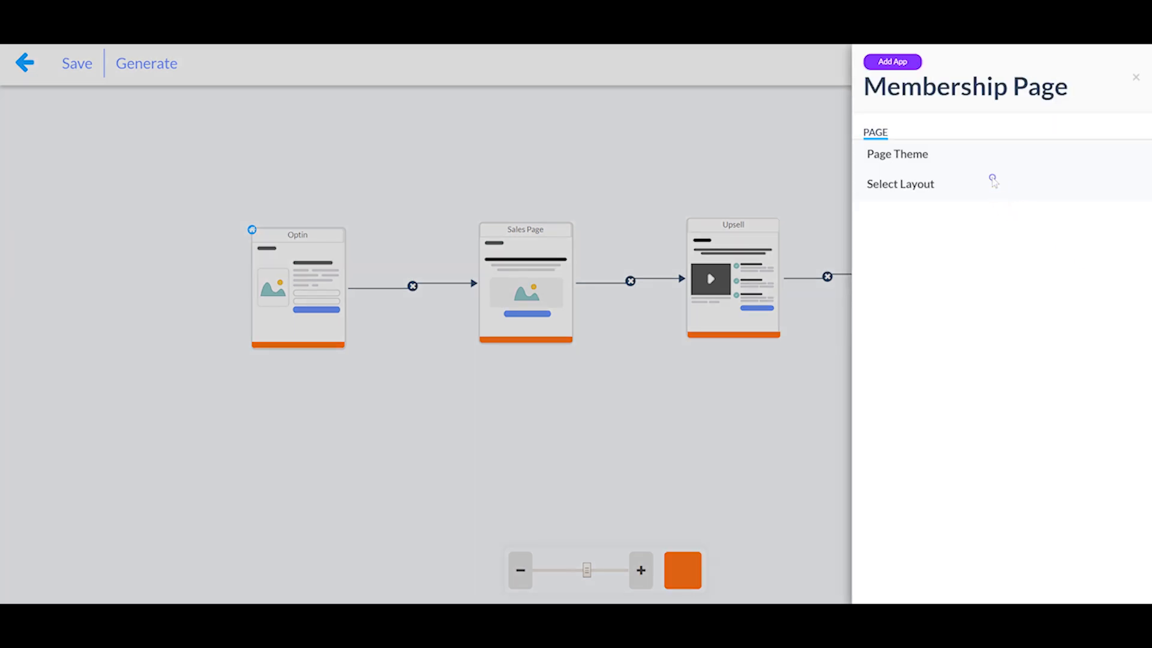
{"action": "left_click", "coordinate": [993, 182]}
{"action": "left_click", "coordinate": [943, 244]}
{"action": "left_click", "coordinate": [894, 289]}
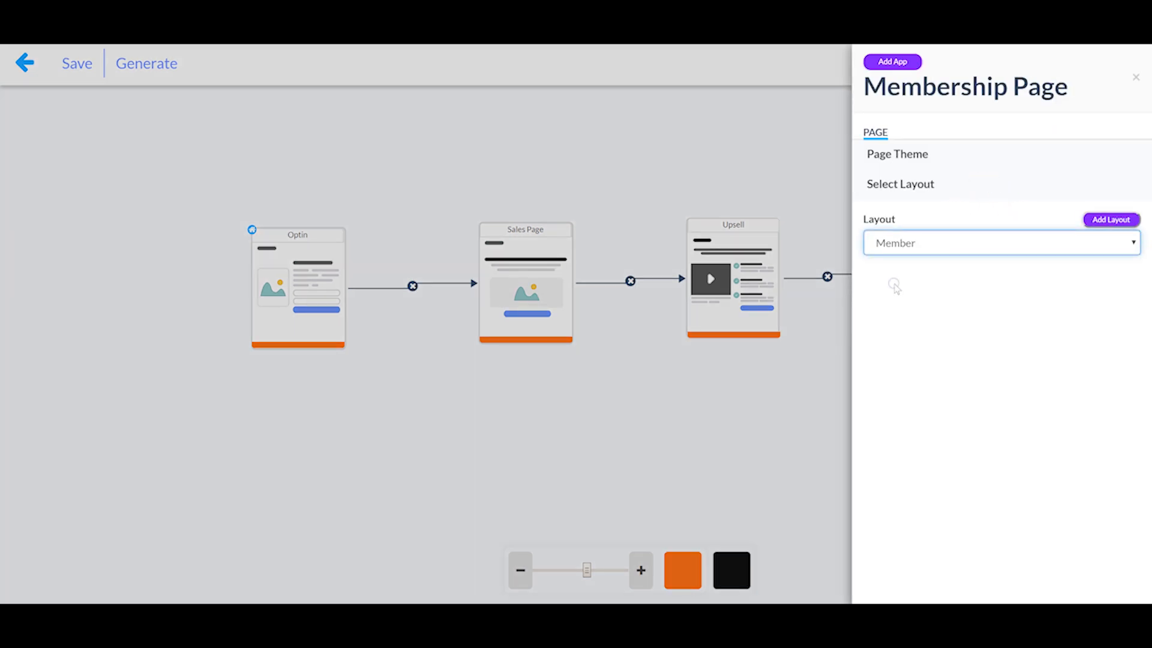
{"action": "left_click", "coordinate": [828, 393]}
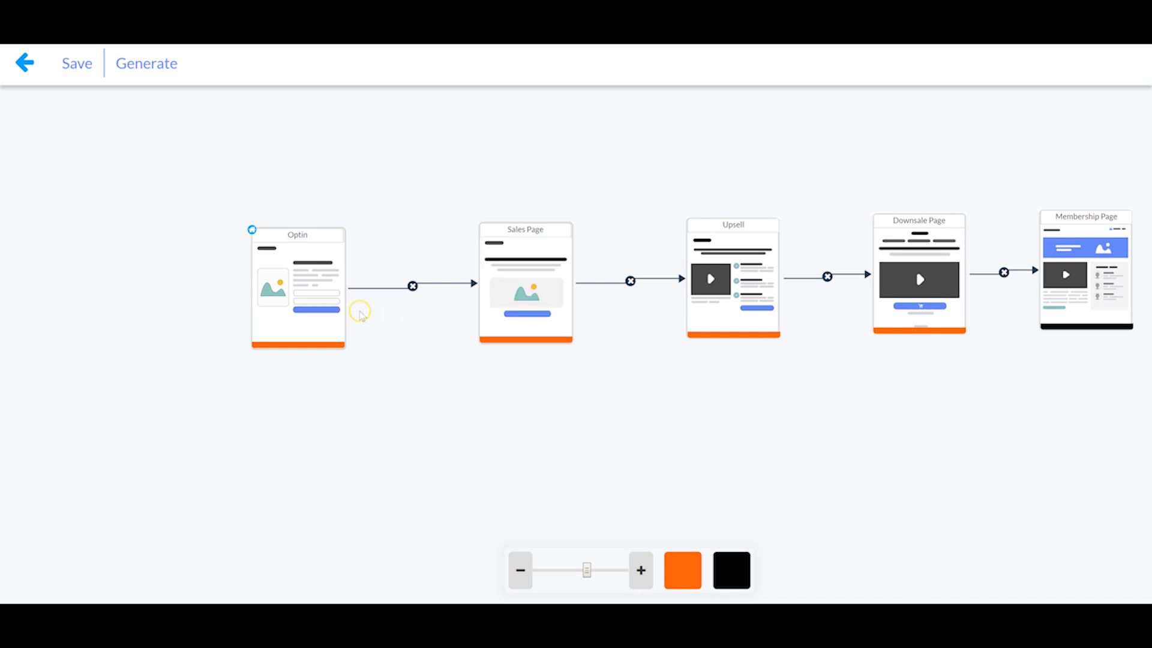
Save the funnel canvas and dismiss the save message
{"action": "mouse_move", "coordinate": [960, 281]}
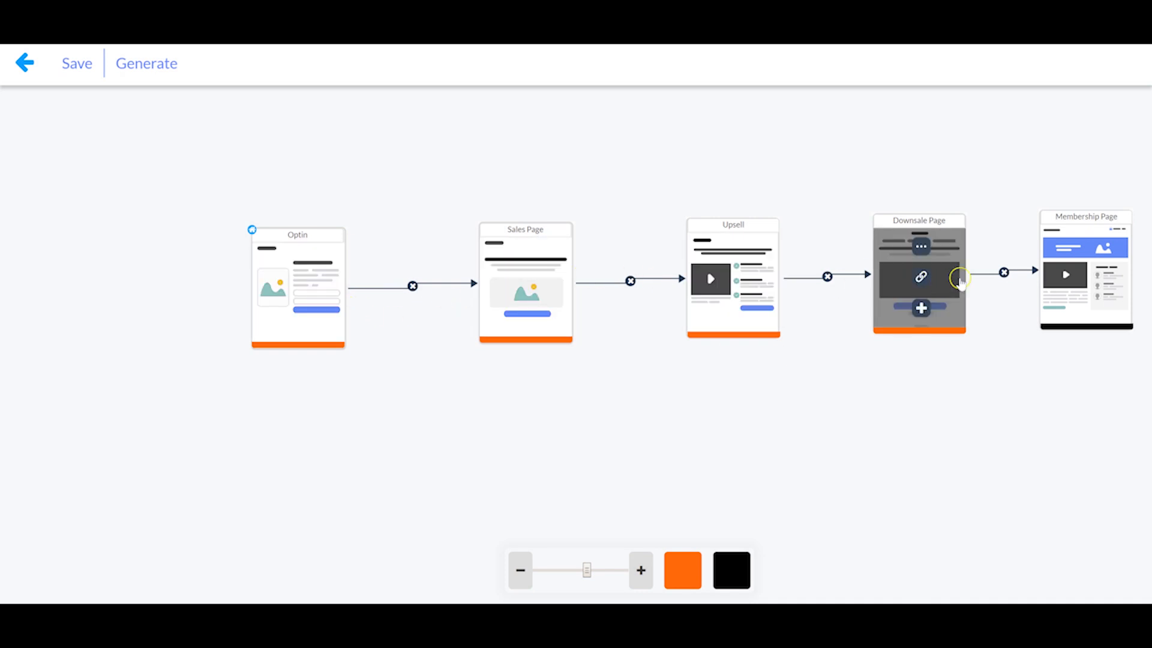
{"action": "left_click", "coordinate": [96, 70]}
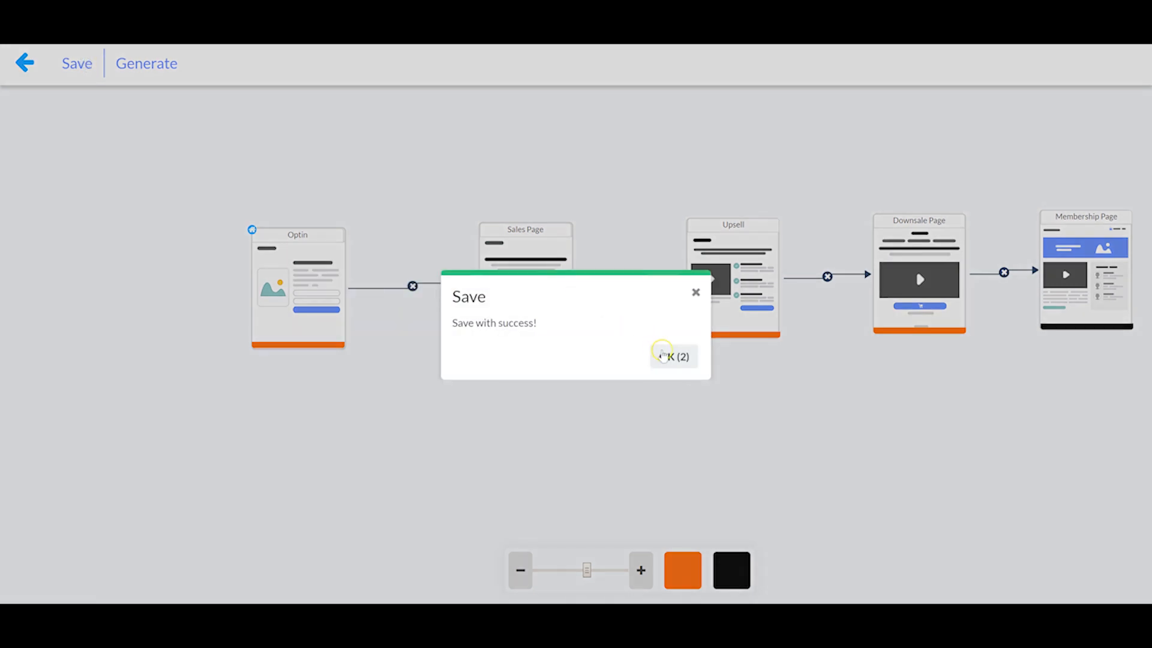
{"action": "left_click", "coordinate": [663, 354]}
Try to generate a website from the funnel with the name testcanvas
{"action": "left_click", "coordinate": [148, 67]}
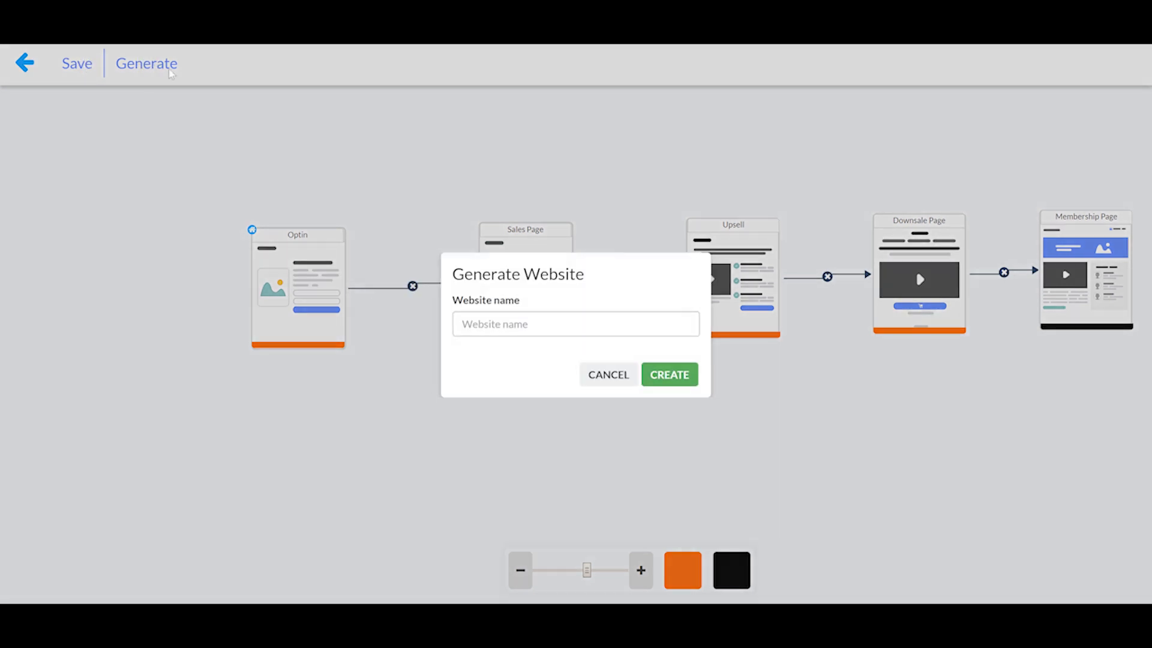
{"action": "left_click", "coordinate": [587, 321]}
{"action": "type", "text": "testcanvas"}
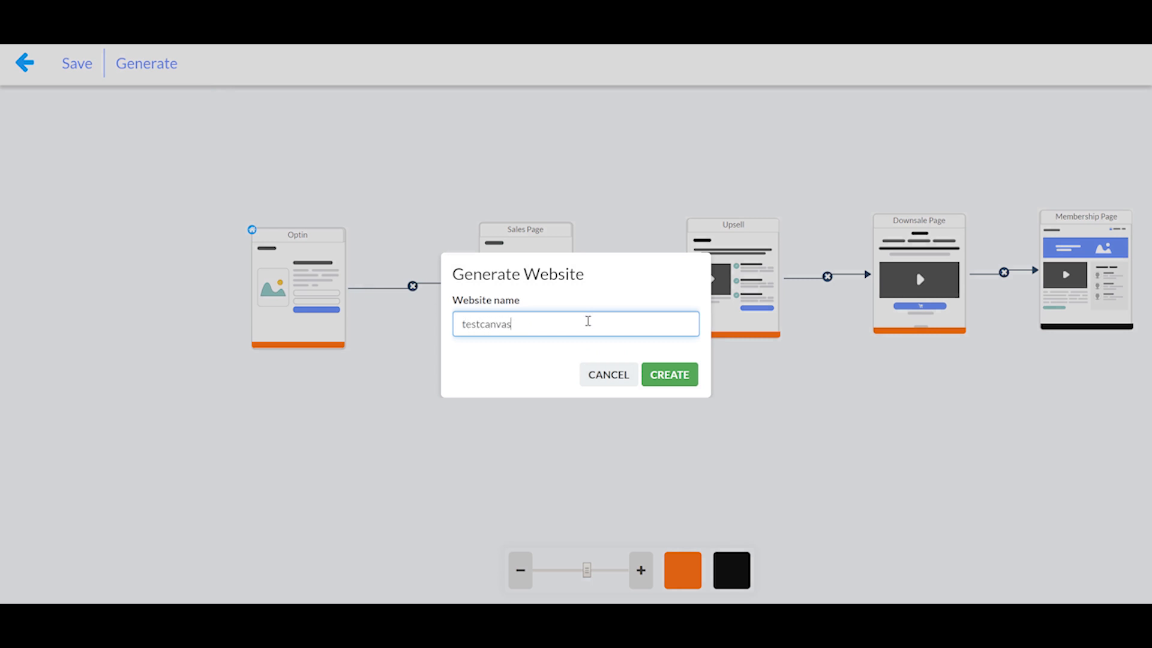
{"action": "left_click", "coordinate": [668, 381]}
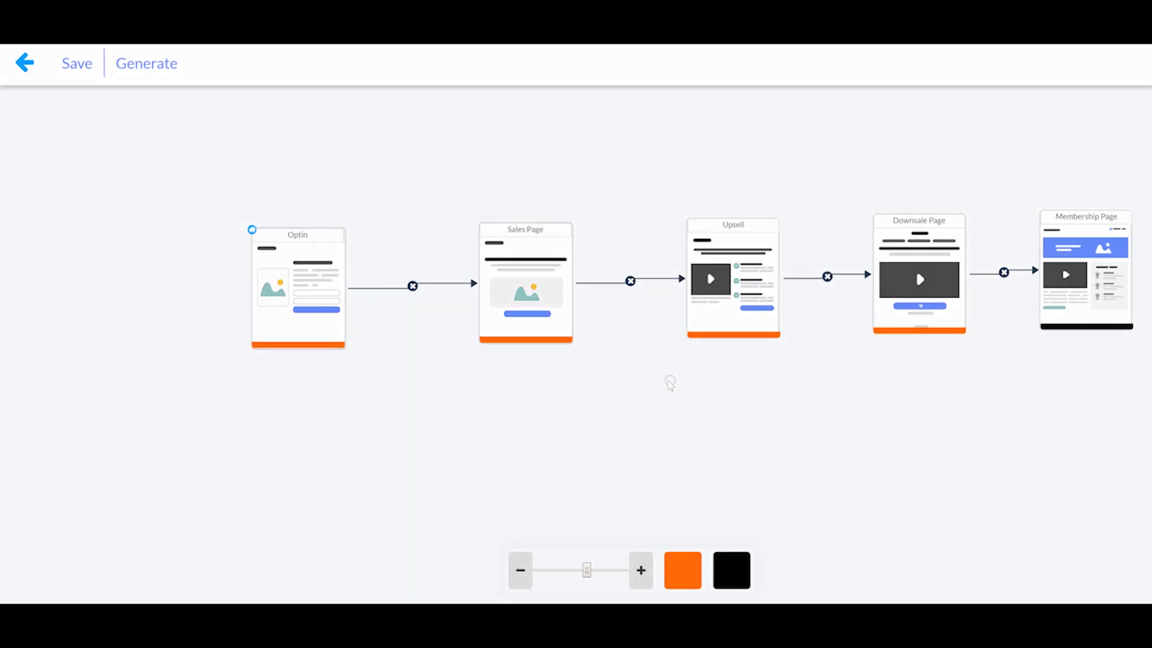
{"action": "left_click", "coordinate": [670, 357]}
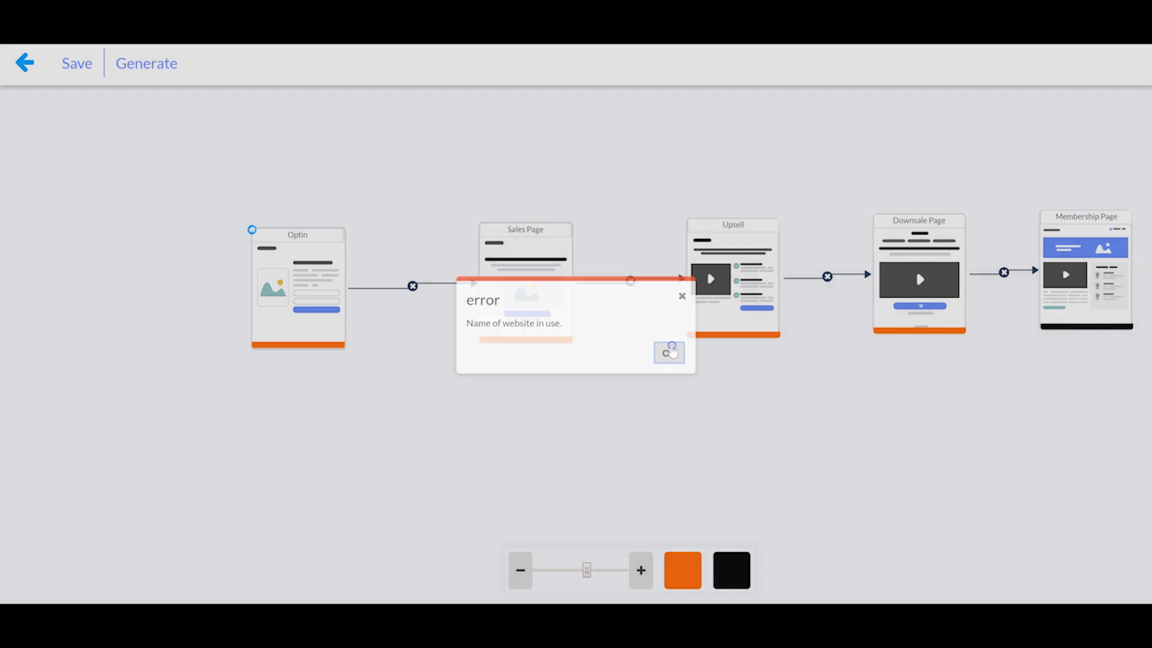
Generate a website from the funnel with the name testcanvas2
{"action": "left_click", "coordinate": [175, 66]}
{"action": "left_click", "coordinate": [524, 331]}
{"action": "type", "text": "testcanvas2"}
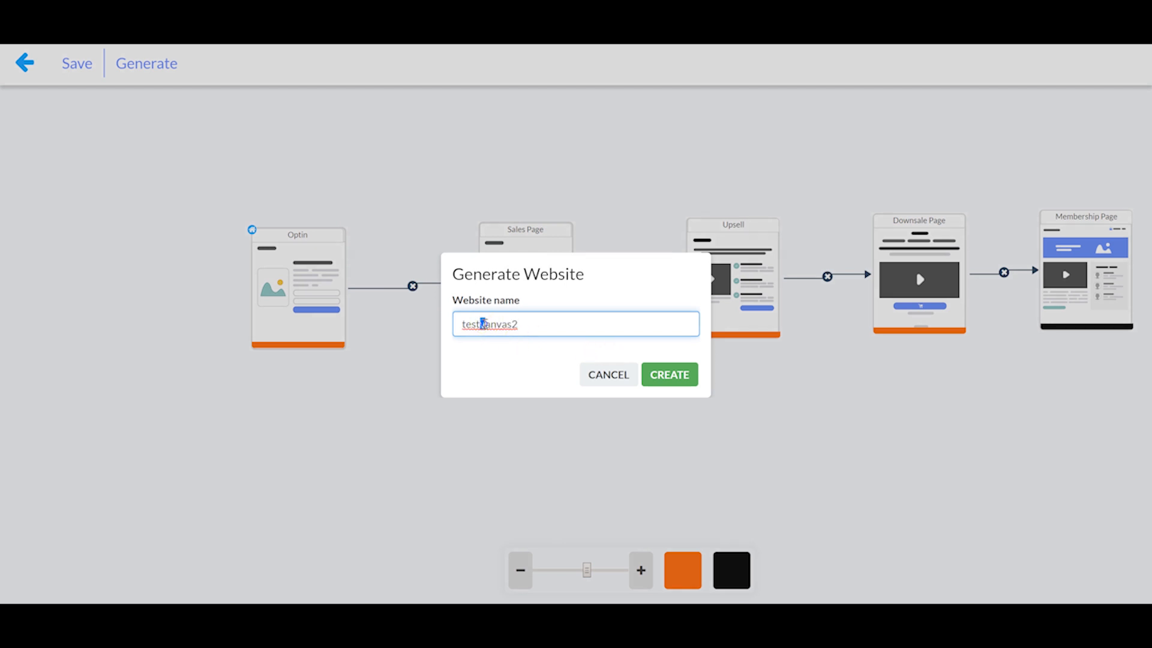
{"action": "left_click", "coordinate": [660, 375]}
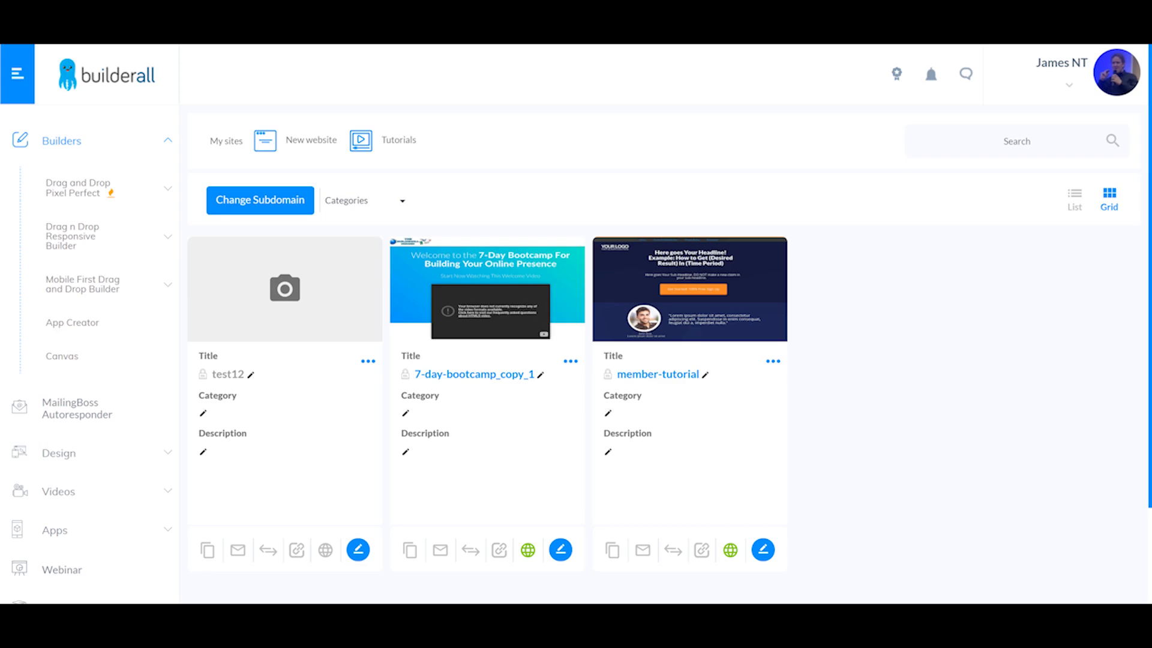
Refresh the list of sites, open the testcanvas2 website for editing and dismiss the email marketing alert
{"action": "right_click", "coordinate": [856, 342]}
{"action": "left_click", "coordinate": [918, 395]}
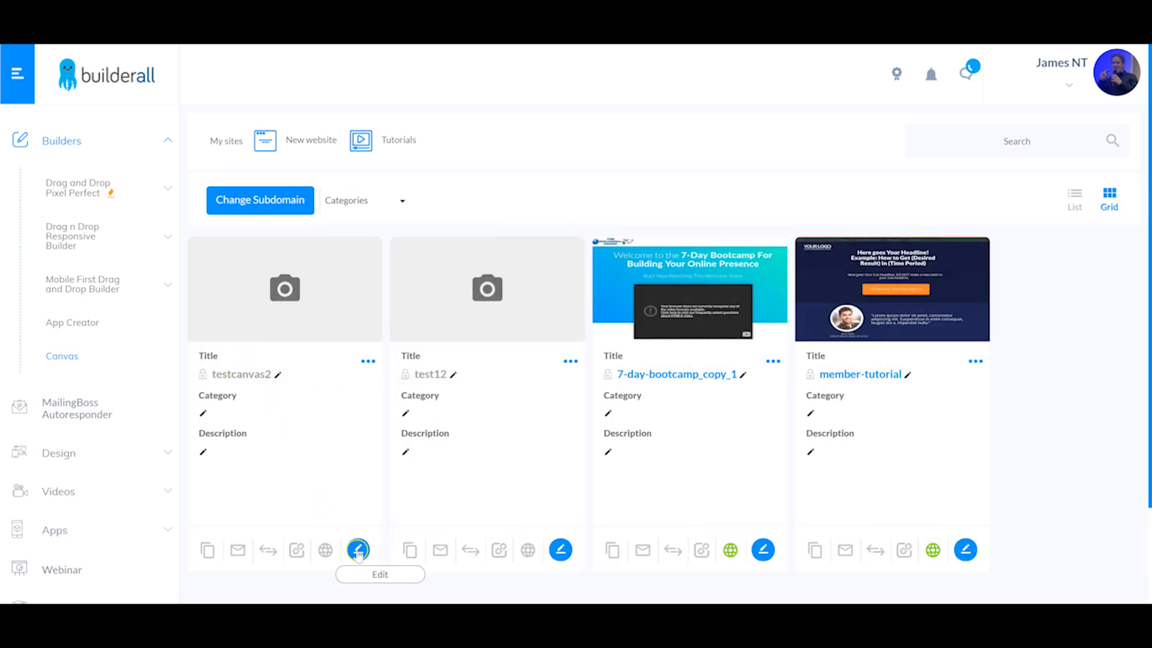
{"action": "left_click", "coordinate": [358, 550]}
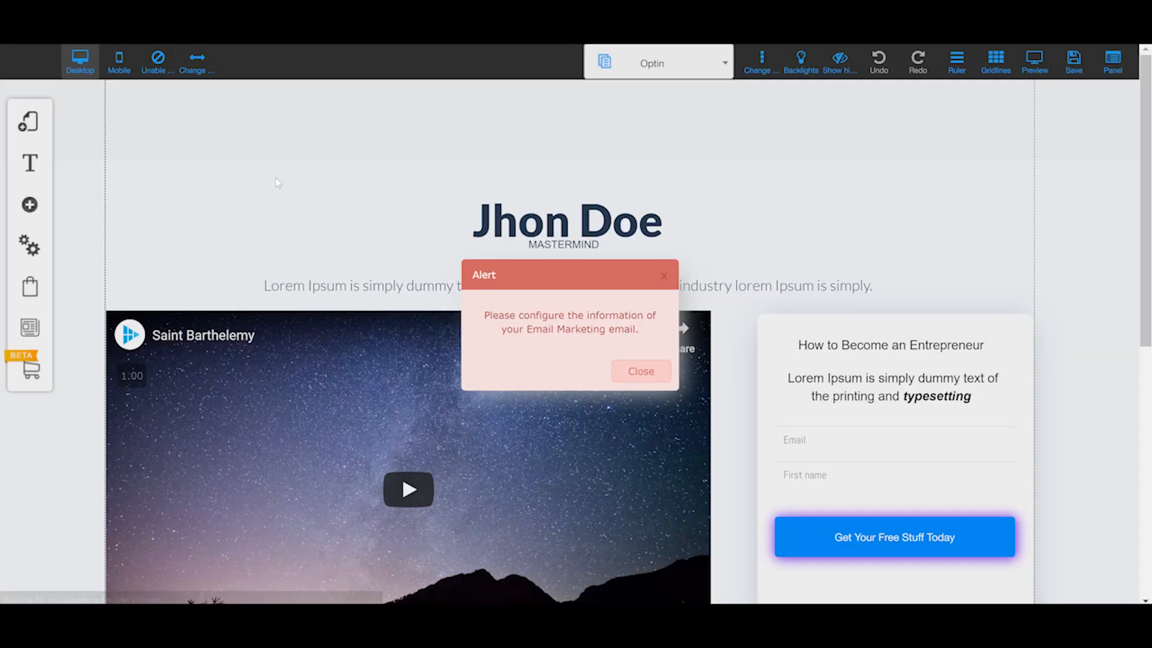
{"action": "left_click", "coordinate": [641, 371]}
Review the generated Optin page and the Sales Page of the Default Layout down their full length
{"action": "scroll", "coordinate": [588, 319], "scroll_direction": "down", "scroll_amount": 3}
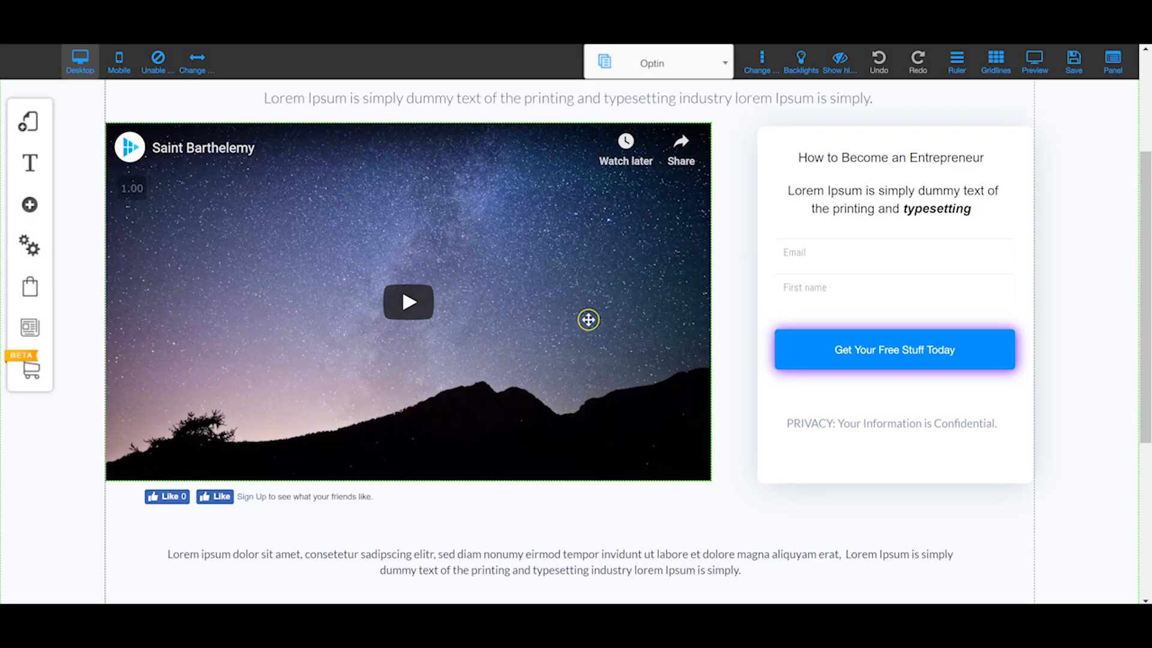
{"action": "scroll", "coordinate": [588, 319], "scroll_direction": "down", "scroll_amount": 5}
{"action": "left_click", "coordinate": [28, 122]}
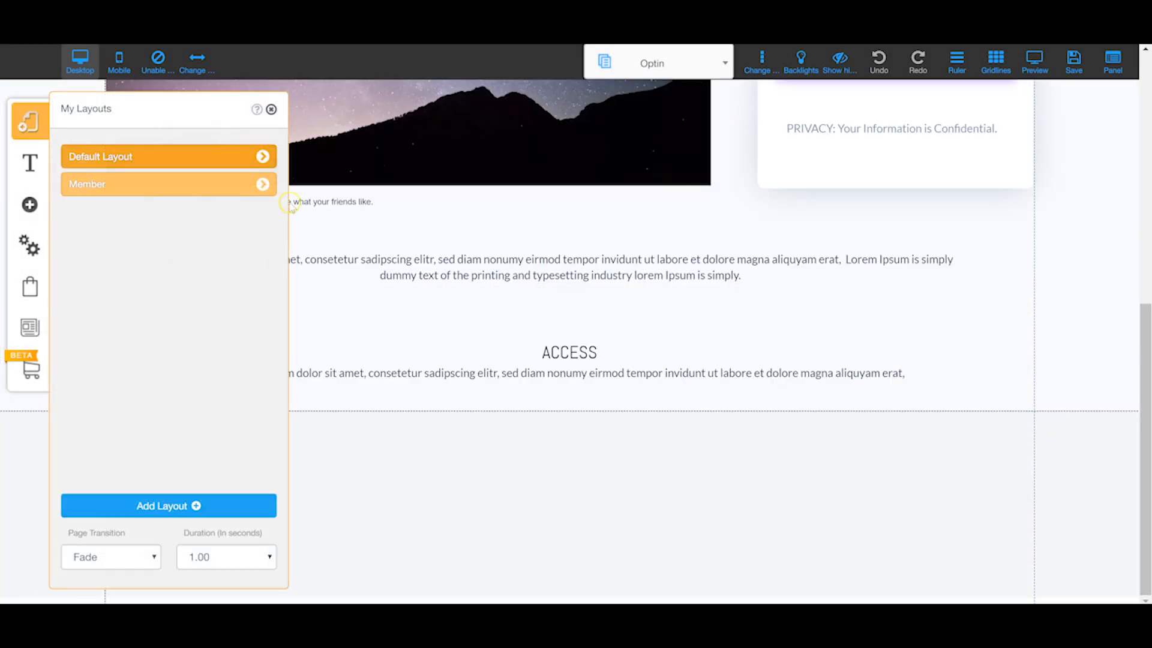
{"action": "left_click", "coordinate": [263, 156]}
{"action": "left_click", "coordinate": [167, 313]}
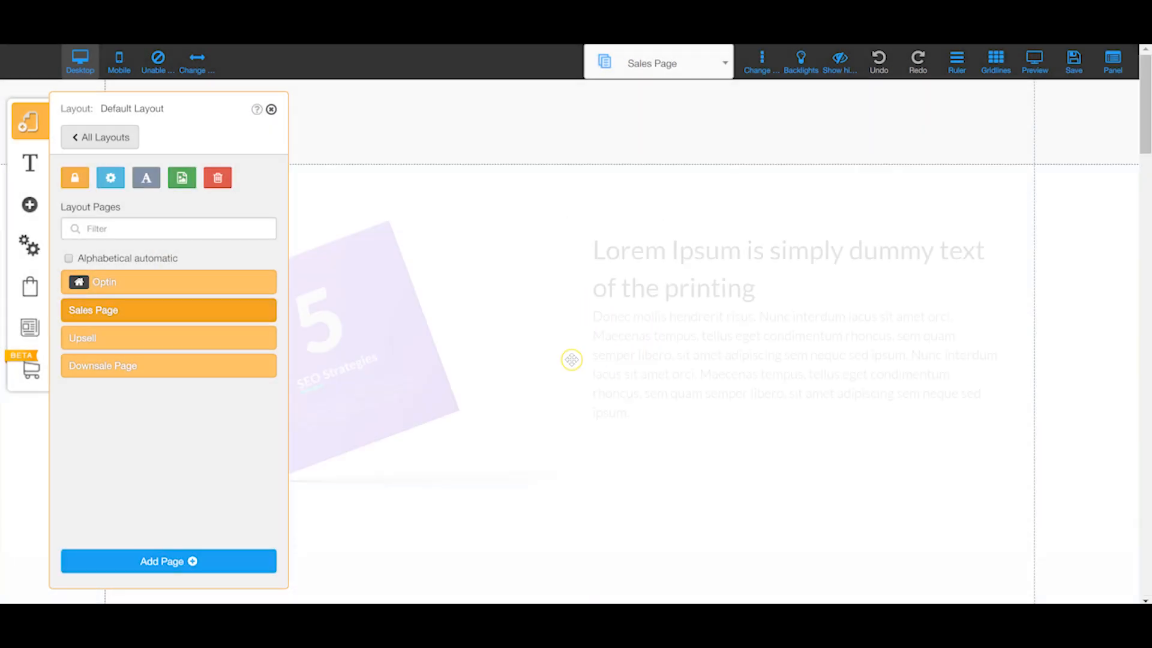
{"action": "scroll", "coordinate": [579, 348], "scroll_direction": "down", "scroll_amount": 15}
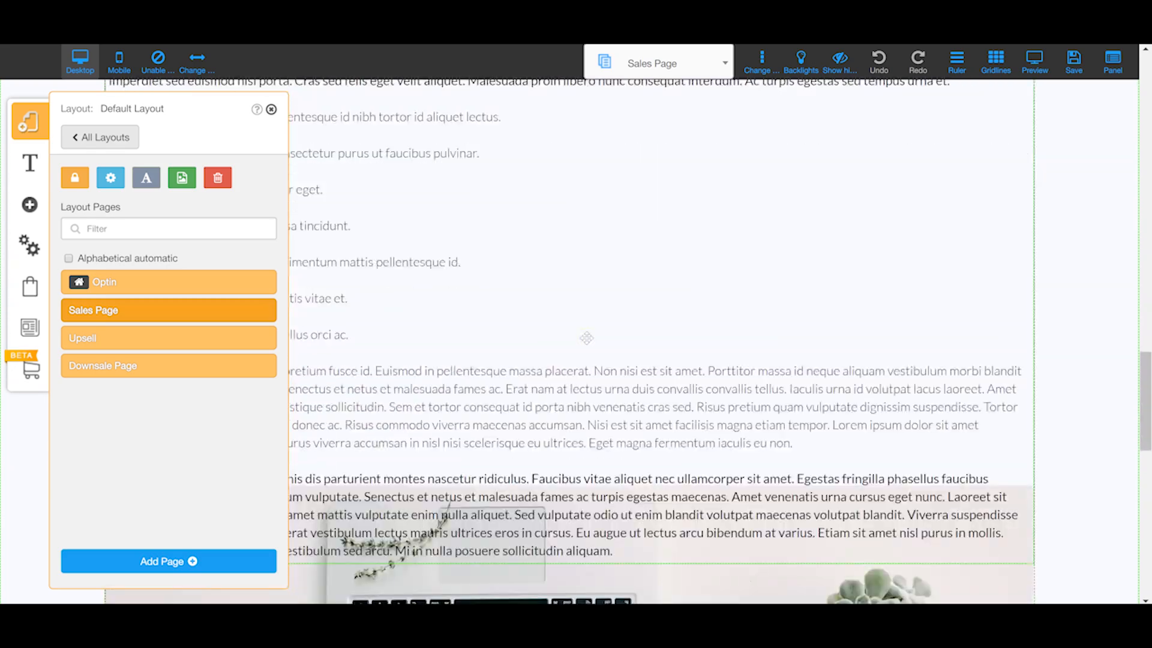
{"action": "scroll", "coordinate": [586, 338], "scroll_direction": "down", "scroll_amount": 5}
Open the Upsell page of the Default Layout and review its generated content
{"action": "left_click", "coordinate": [174, 338]}
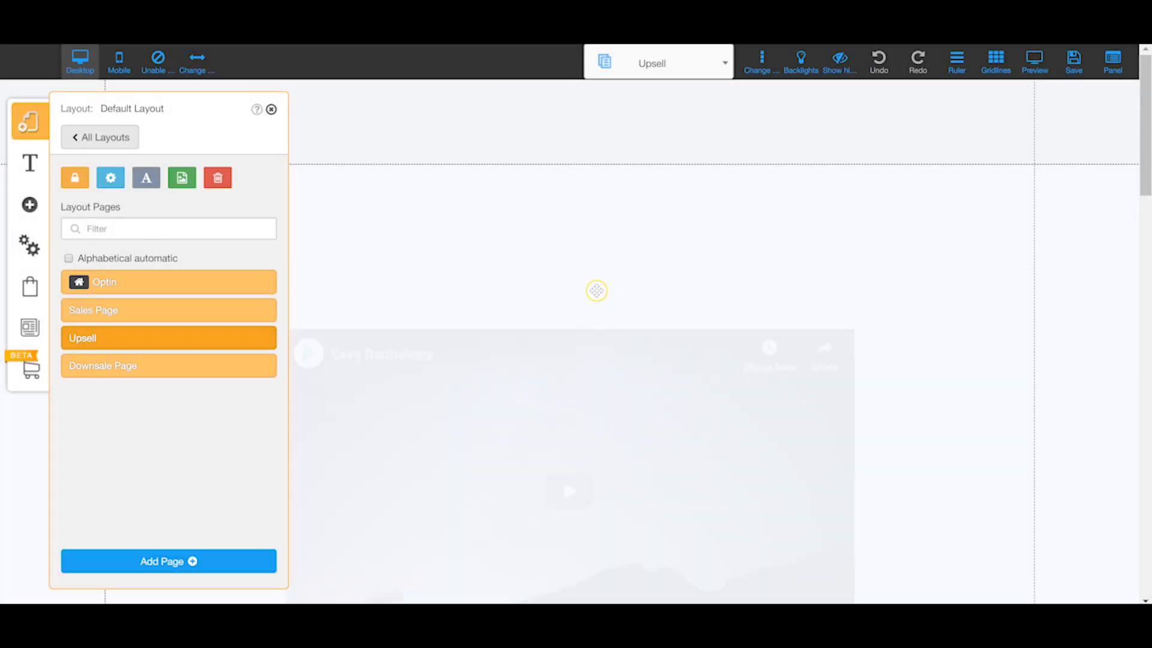
{"action": "scroll", "coordinate": [741, 291], "scroll_direction": "down", "scroll_amount": 10}
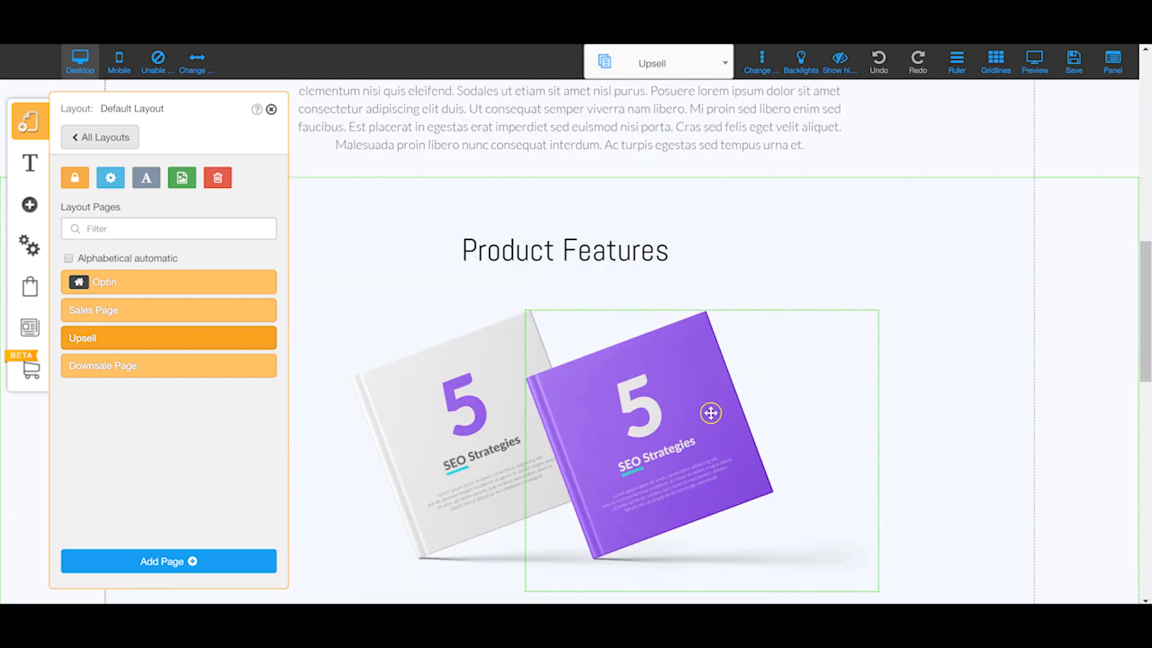
{"action": "scroll", "coordinate": [711, 413], "scroll_direction": "up", "scroll_amount": 4}
{"action": "left_click", "coordinate": [552, 240]}
{"action": "left_click", "coordinate": [541, 226]}
{"action": "left_click", "coordinate": [198, 339]}
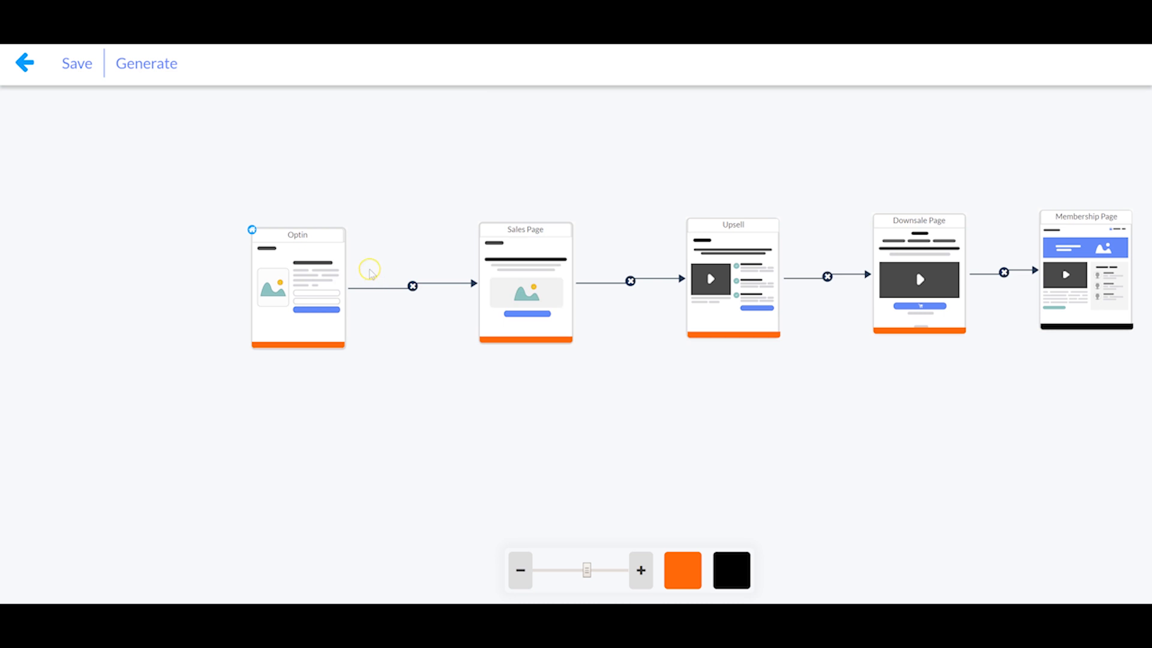
{"action": "scroll", "coordinate": [666, 294], "scroll_direction": "down", "scroll_amount": 4}
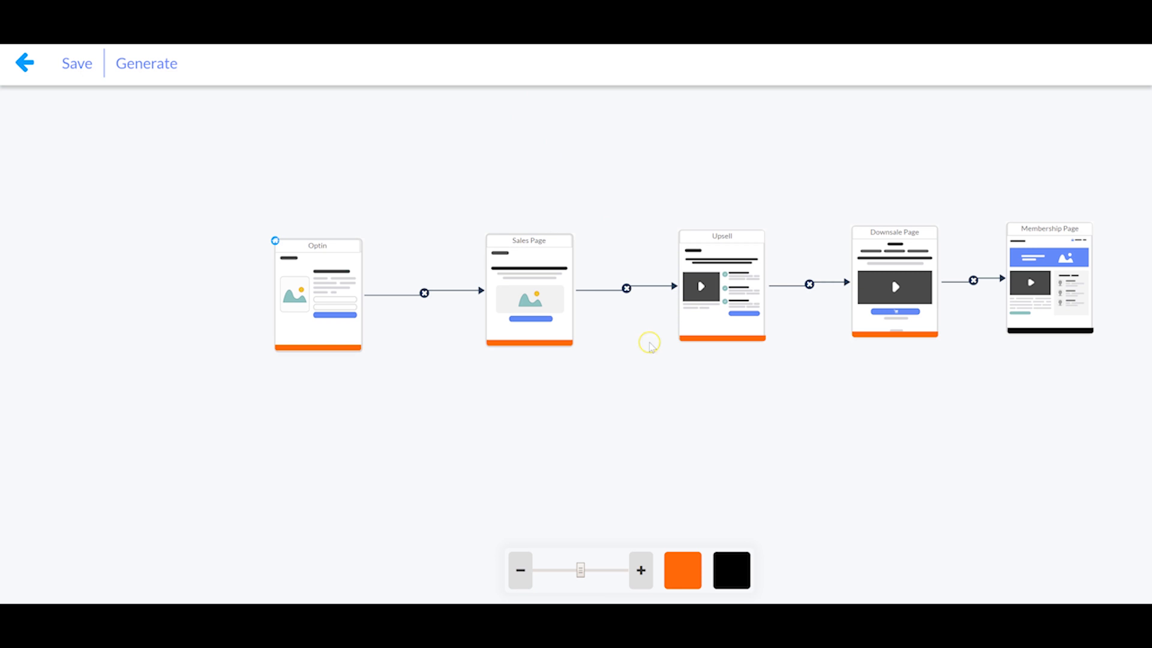
{"action": "mouse_move", "coordinate": [306, 315]}
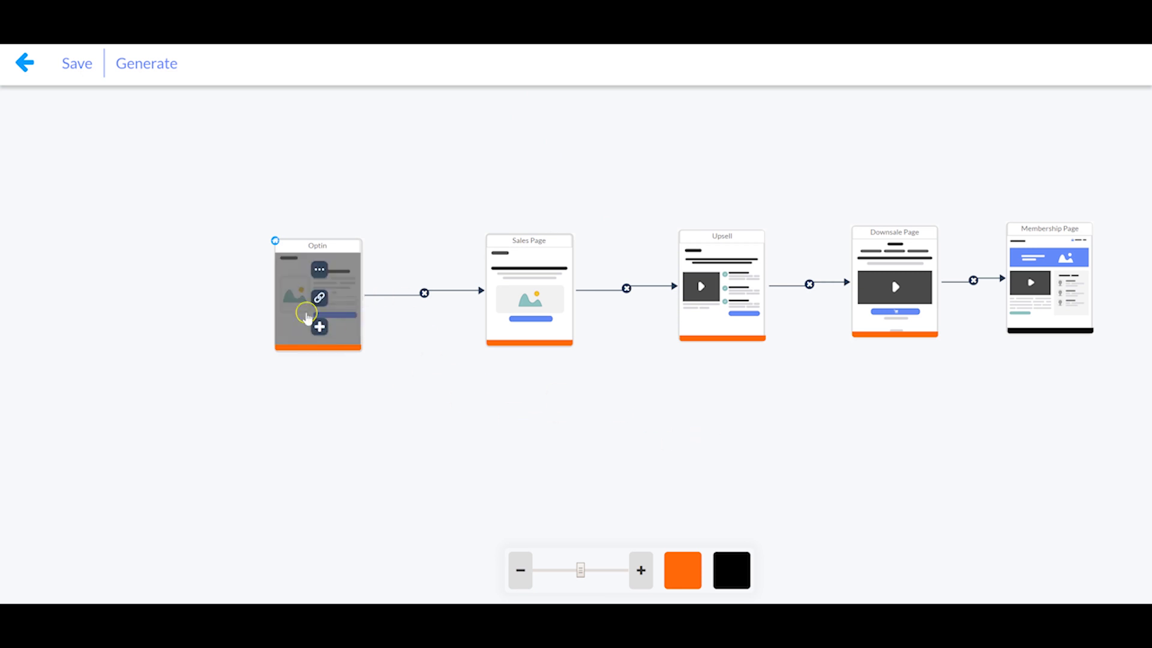
{"action": "scroll", "coordinate": [488, 244], "scroll_direction": "up", "scroll_amount": 1}
{"action": "scroll", "coordinate": [513, 226], "scroll_direction": "down", "scroll_amount": 3}
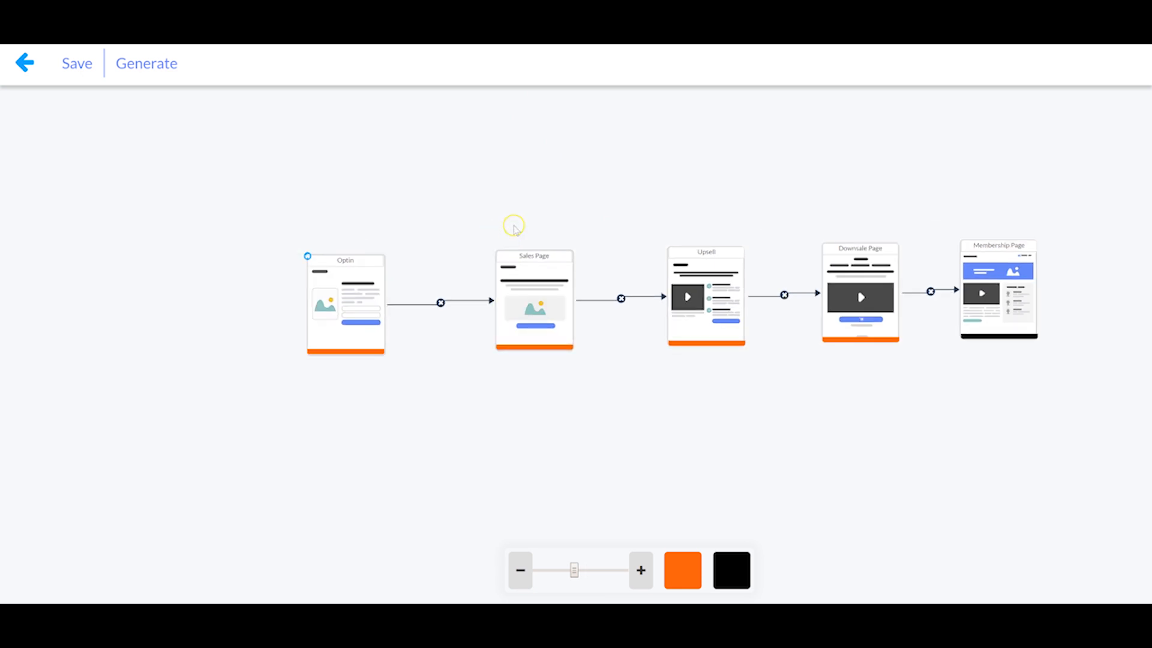
{"action": "scroll", "coordinate": [513, 225], "scroll_direction": "down", "scroll_amount": 2}
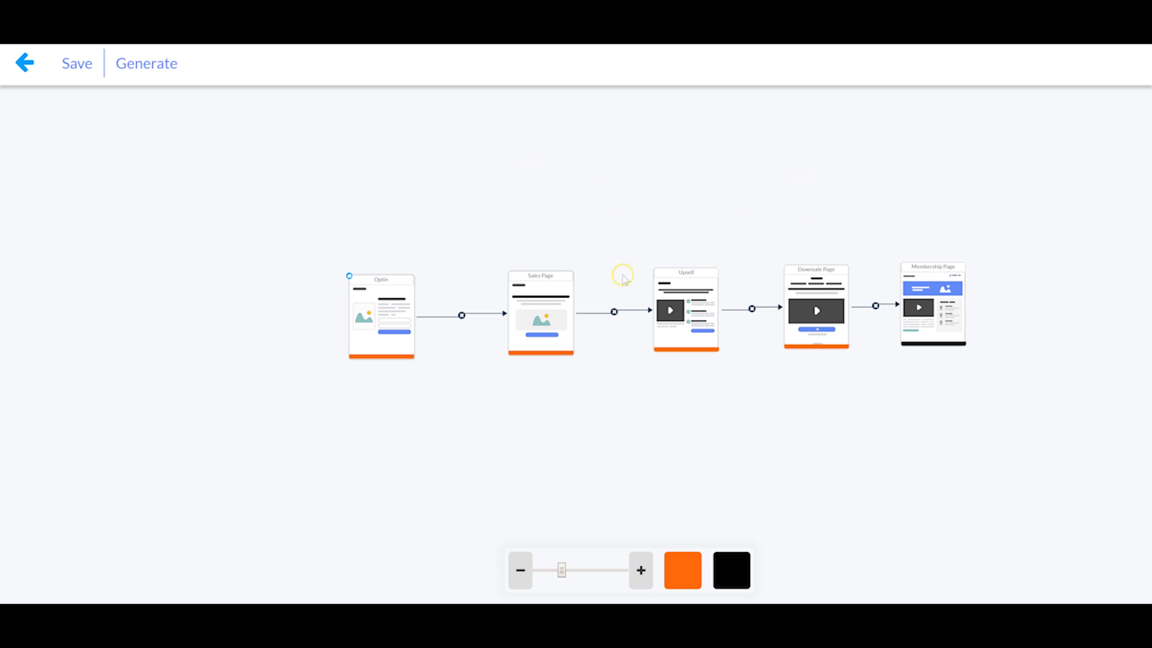
{"action": "mouse_move", "coordinate": [412, 292]}
{"action": "mouse_move", "coordinate": [372, 327]}
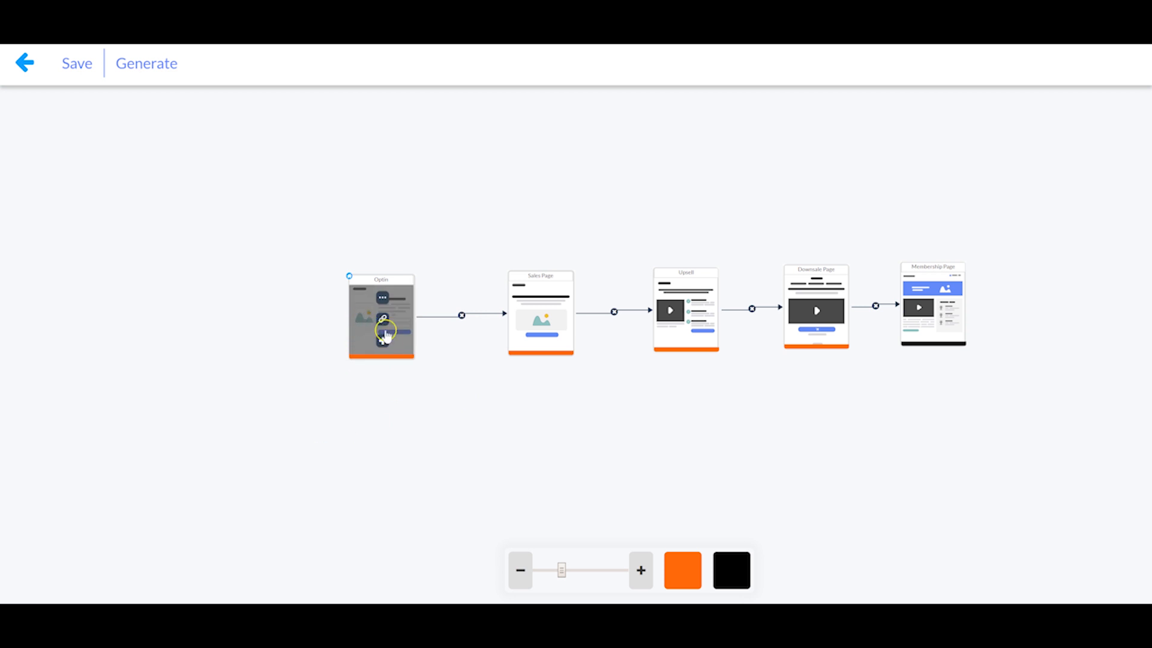